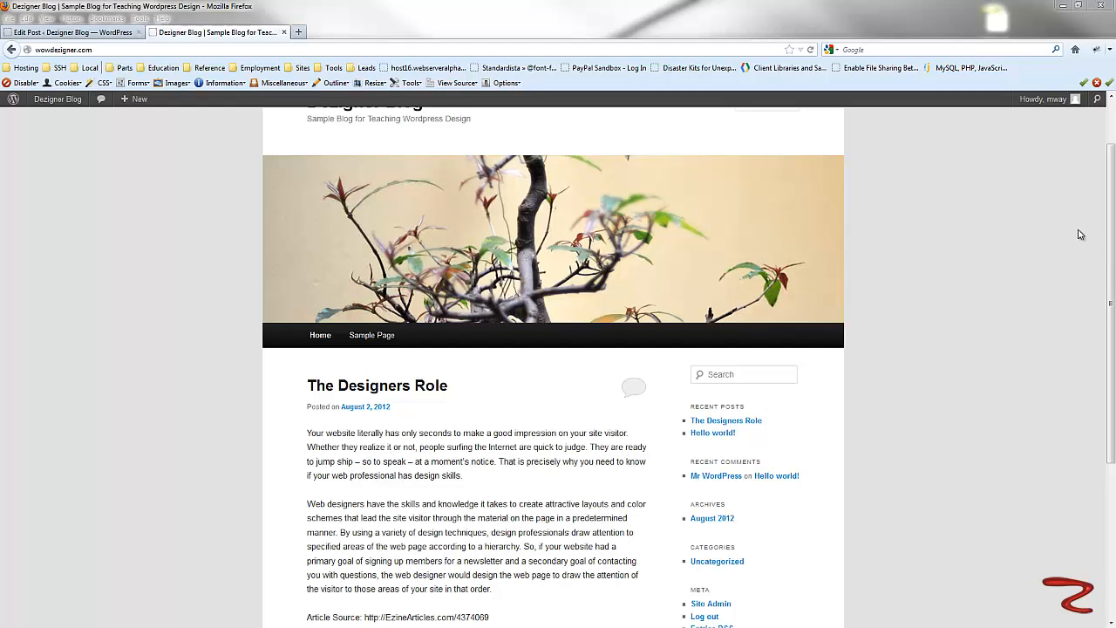
- Start a new post in the blog admin titled Post with Image
{"action": "scroll", "coordinate": [1080, 235], "scroll_direction": "up", "scroll_amount": 2}
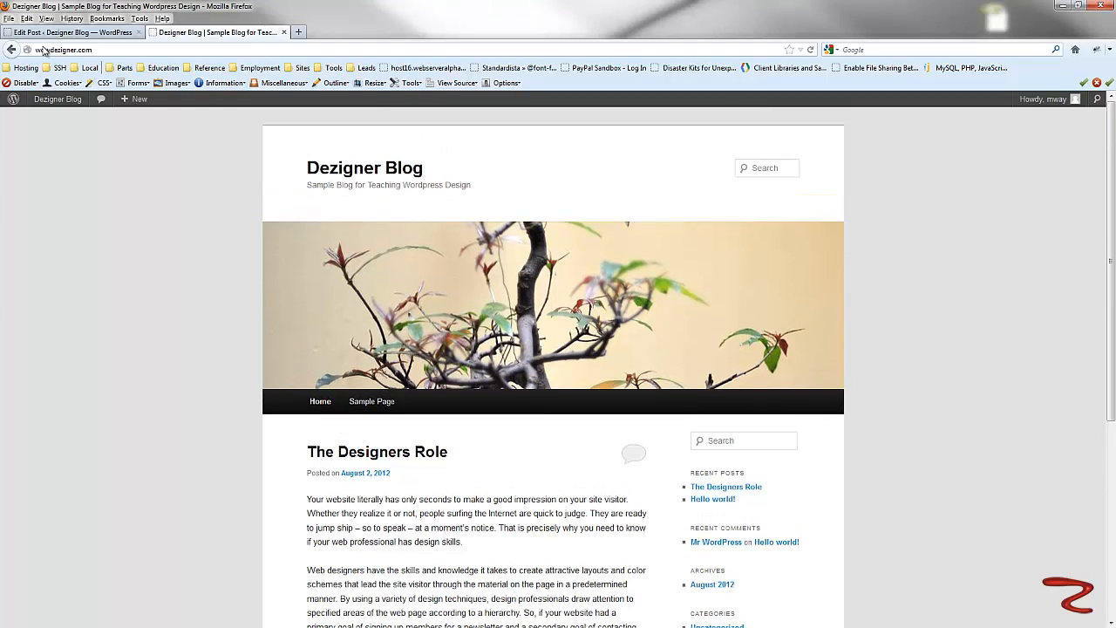
{"action": "left_click", "coordinate": [74, 32]}
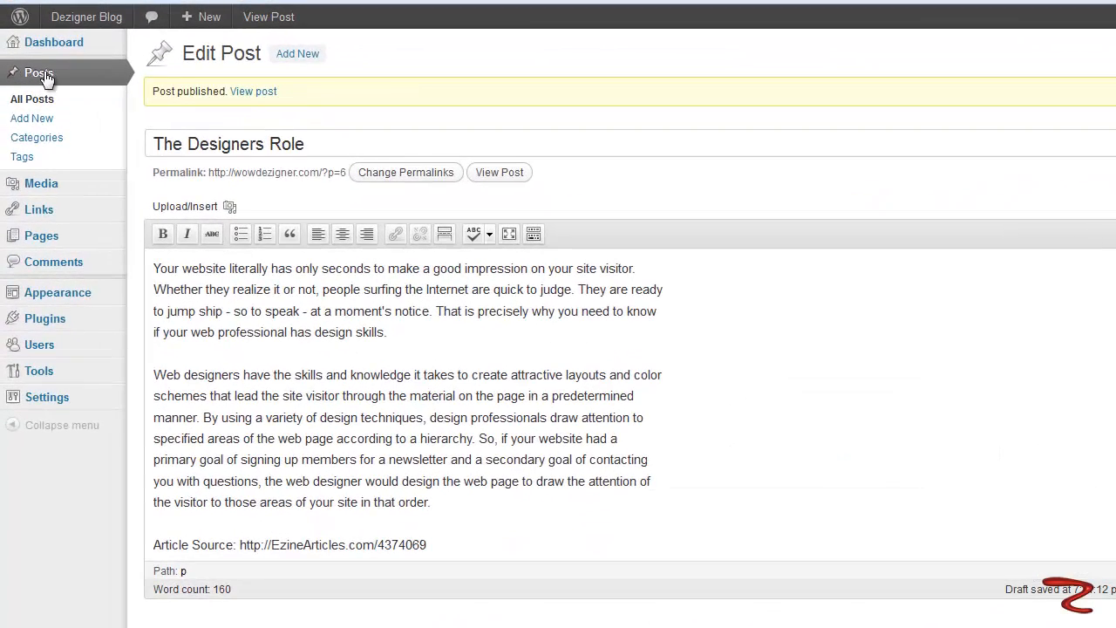
{"action": "left_click", "coordinate": [42, 75]}
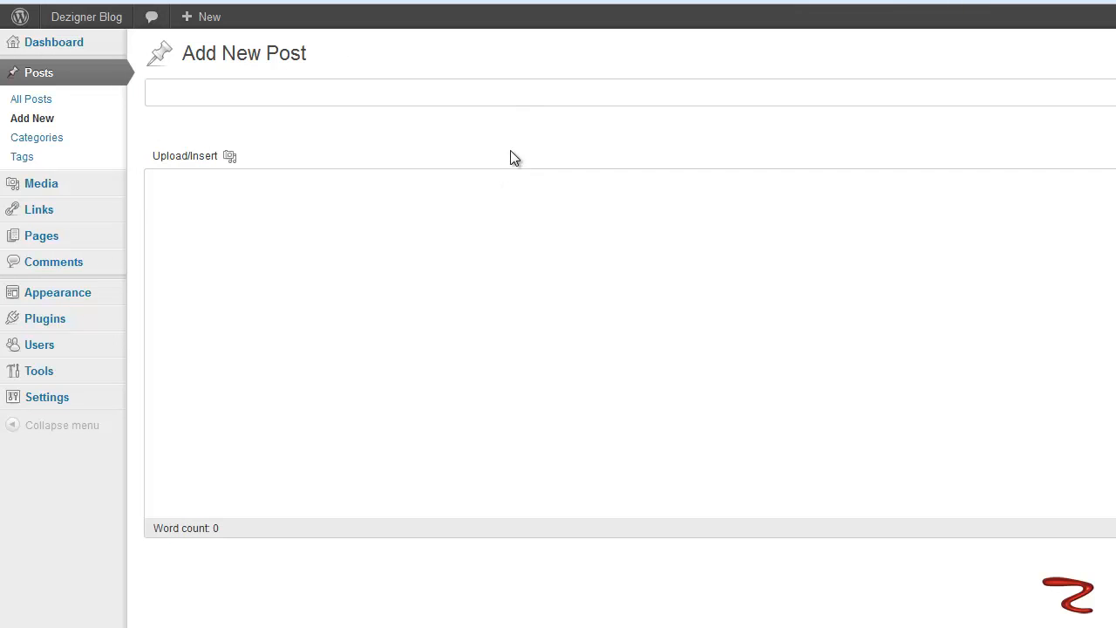
{"action": "type", "text": "Post "}
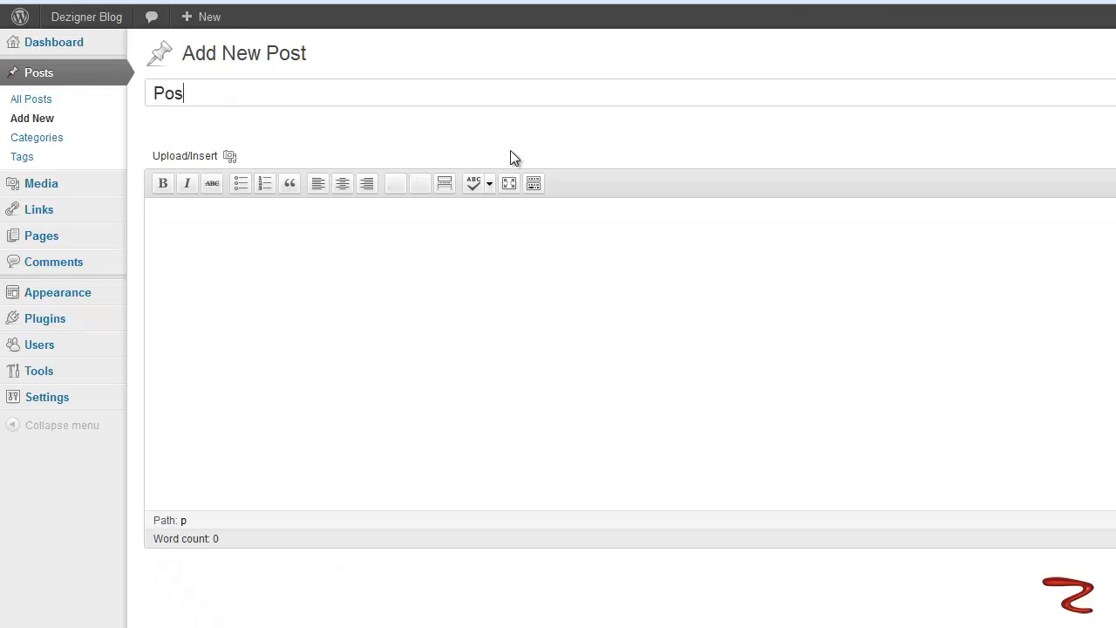
{"action": "type", "text": "with Image"}
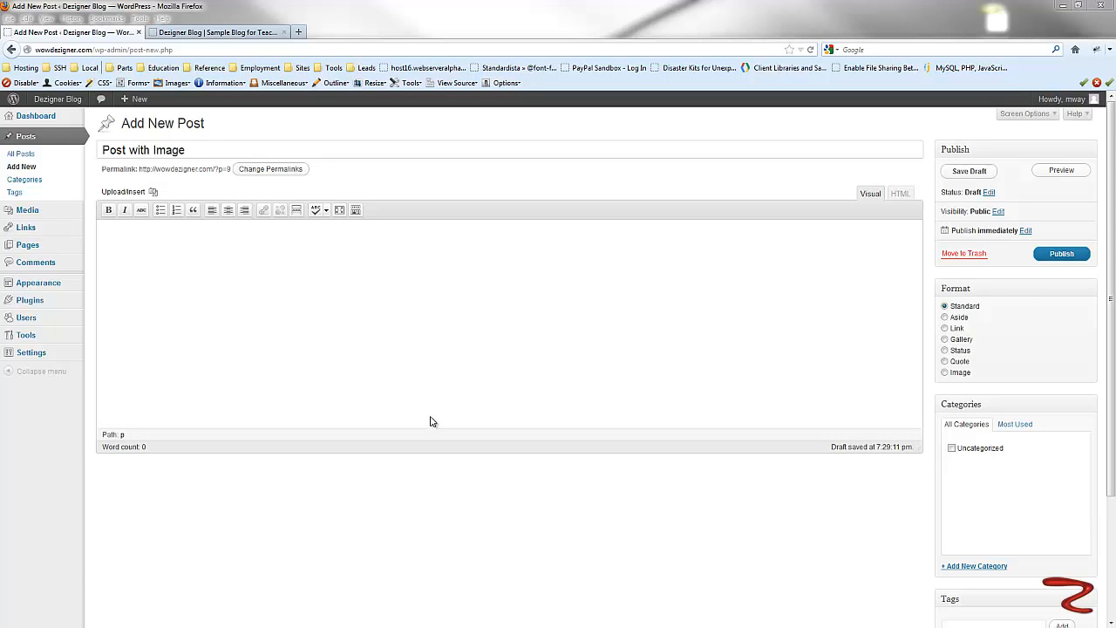
- Paste the article text into the post body and add an empty line above it
{"action": "left_click", "coordinate": [175, 230]}
{"action": "type", "text": "Web designers have the skills and knowledge it takes to create attractive layouts and color schemes that lead the site visitor through the material on the page in a predetermined manner. By using a variety of design techniques, design professionals draw attention to specified areas of the web page according to a hierarchy. So, if your website had a primary goal of signing up members for a newsletter and a secondary goal of contacting you with questions, the web designer would design the web page to draw the attention of the visitor to those areas of your site in that order.  Article Source: http://EzineArticles.com/4374069"}
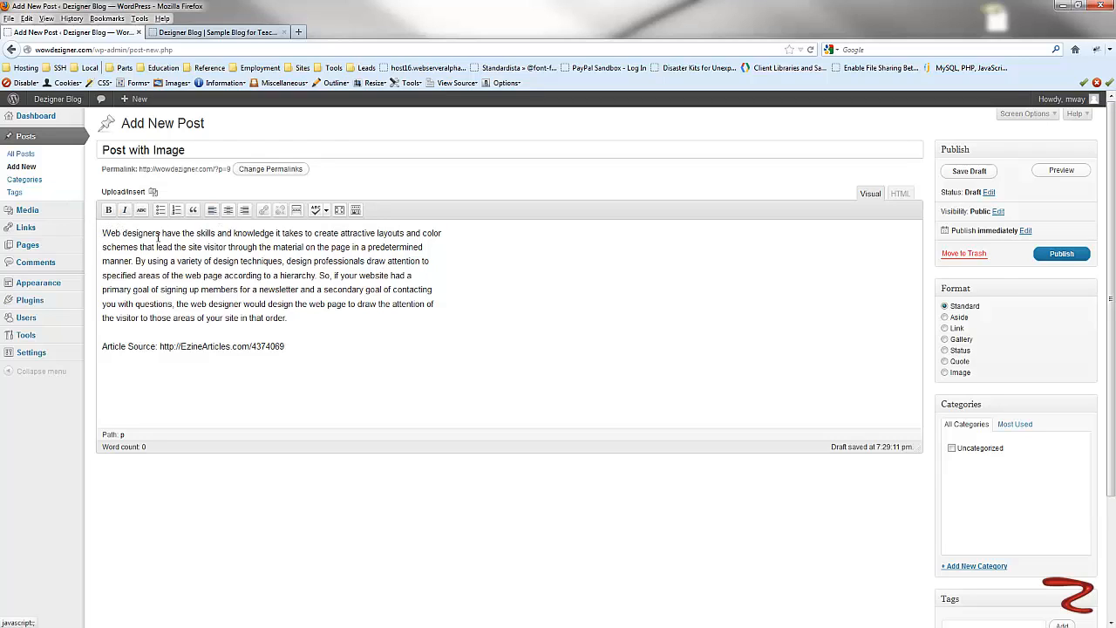
{"action": "left_click", "coordinate": [108, 234]}
{"action": "key", "text": "Return"}
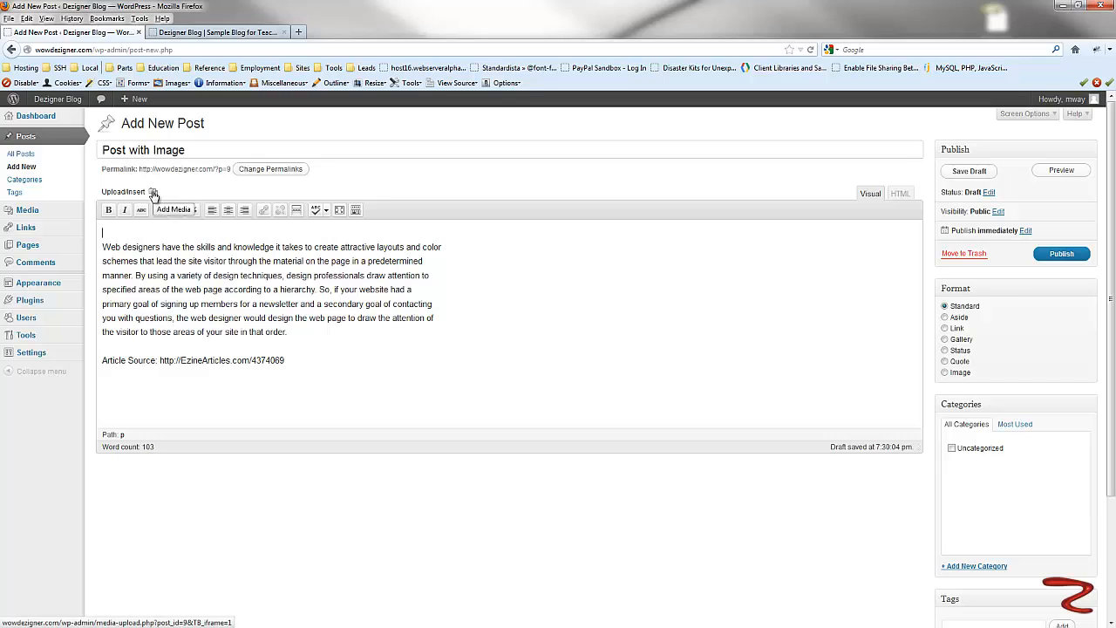
- Open the Add Media dialog and look through its From URL and Media Library tabs
{"action": "left_click", "coordinate": [153, 192]}
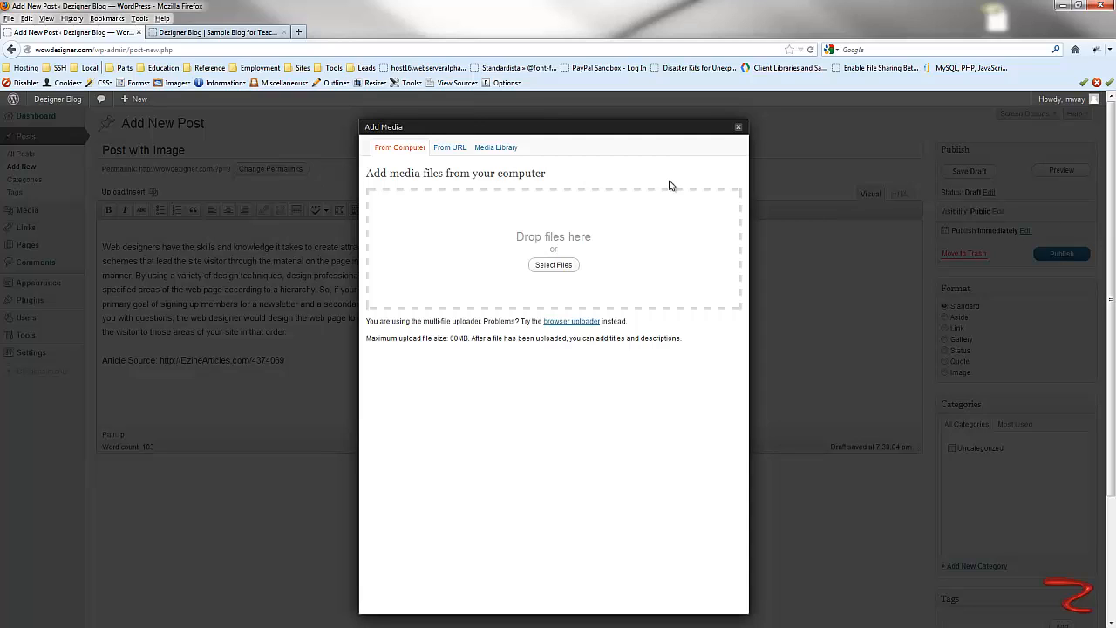
{"action": "left_click", "coordinate": [447, 150]}
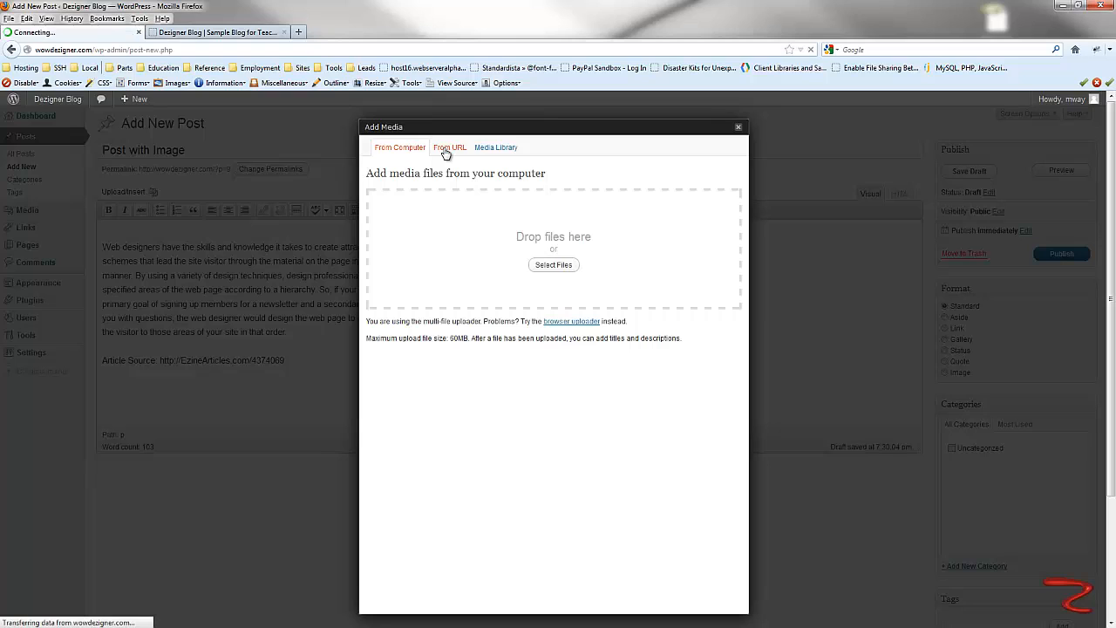
{"action": "left_click", "coordinate": [492, 151]}
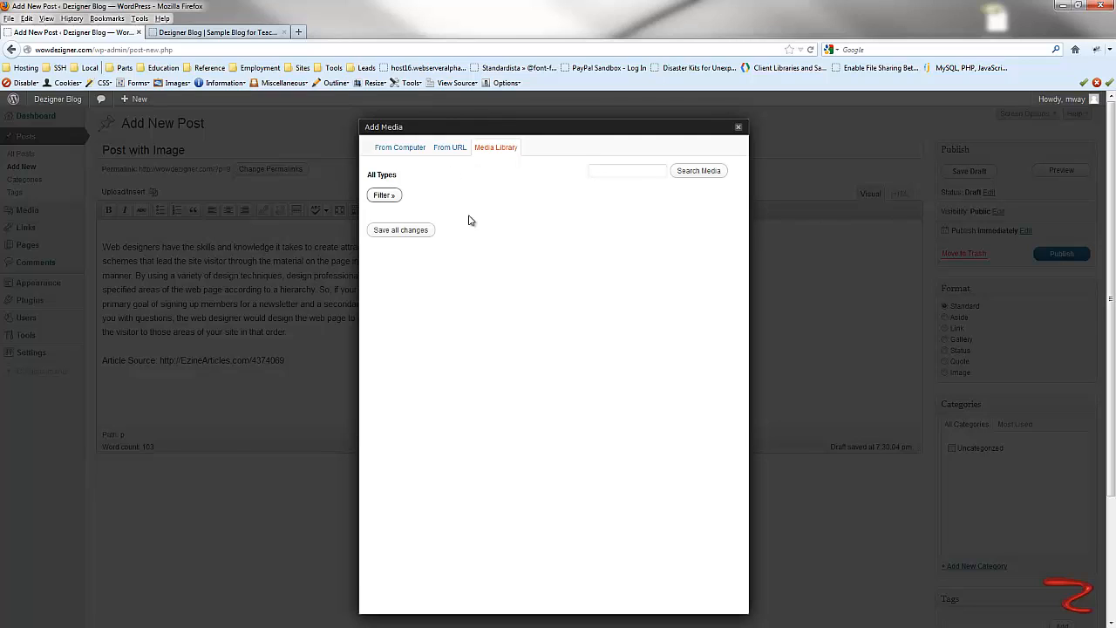
{"action": "left_click", "coordinate": [387, 152]}
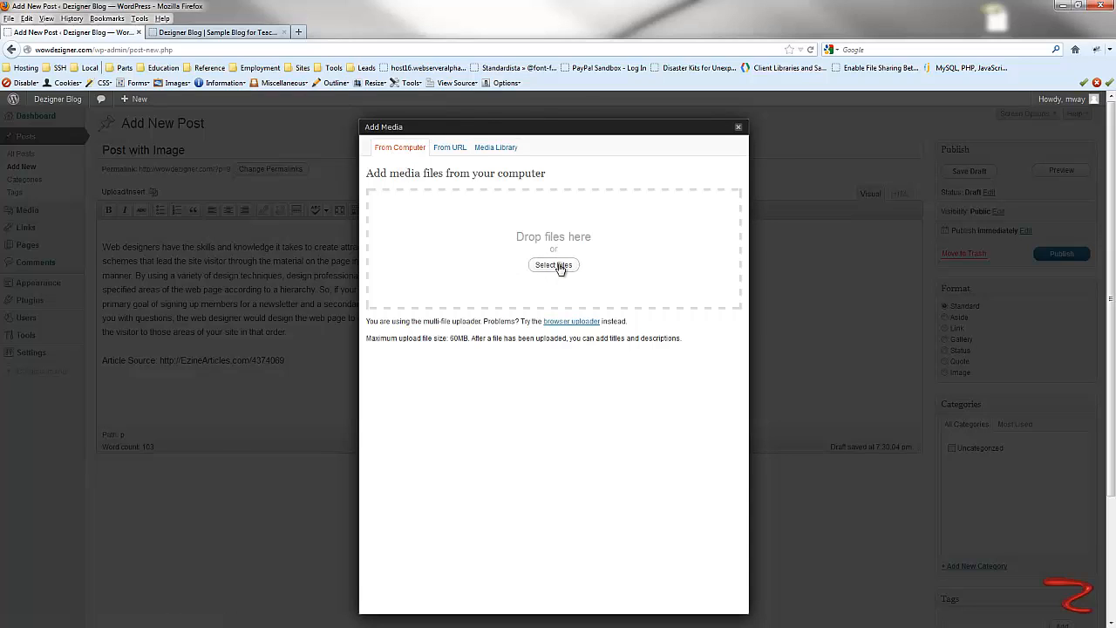
- Upload abstract.jpg from the Desktop through the Add Media dialog
{"action": "left_click", "coordinate": [552, 266]}
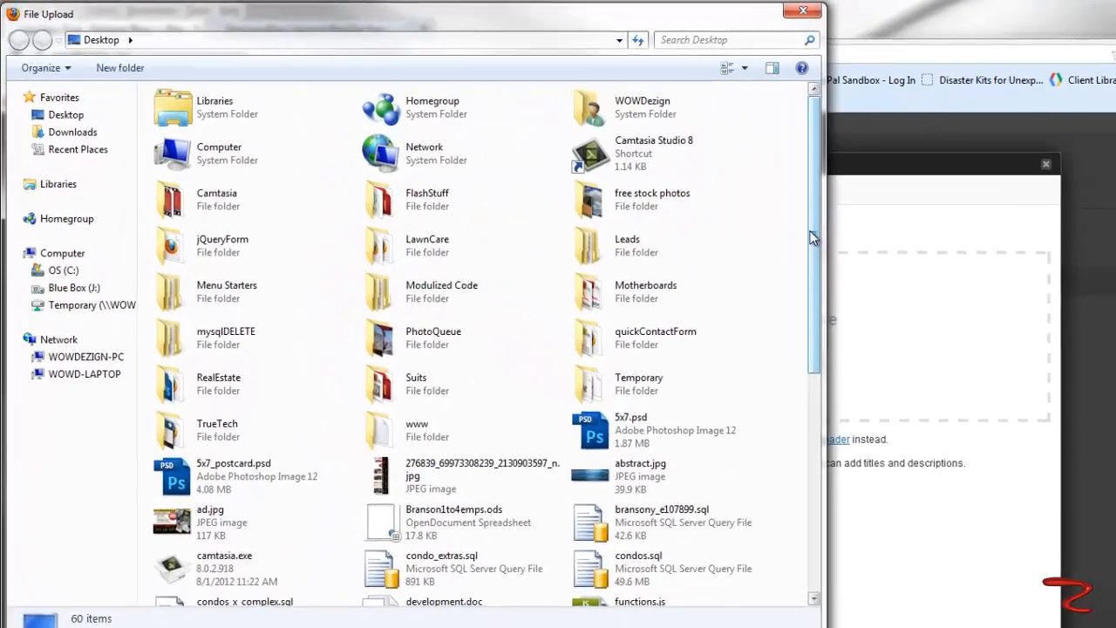
{"action": "left_click_drag", "start_coordinate": [573, 210], "coordinate": [572, 222]}
{"action": "left_click_drag", "start_coordinate": [858, 316], "coordinate": [855, 513]}
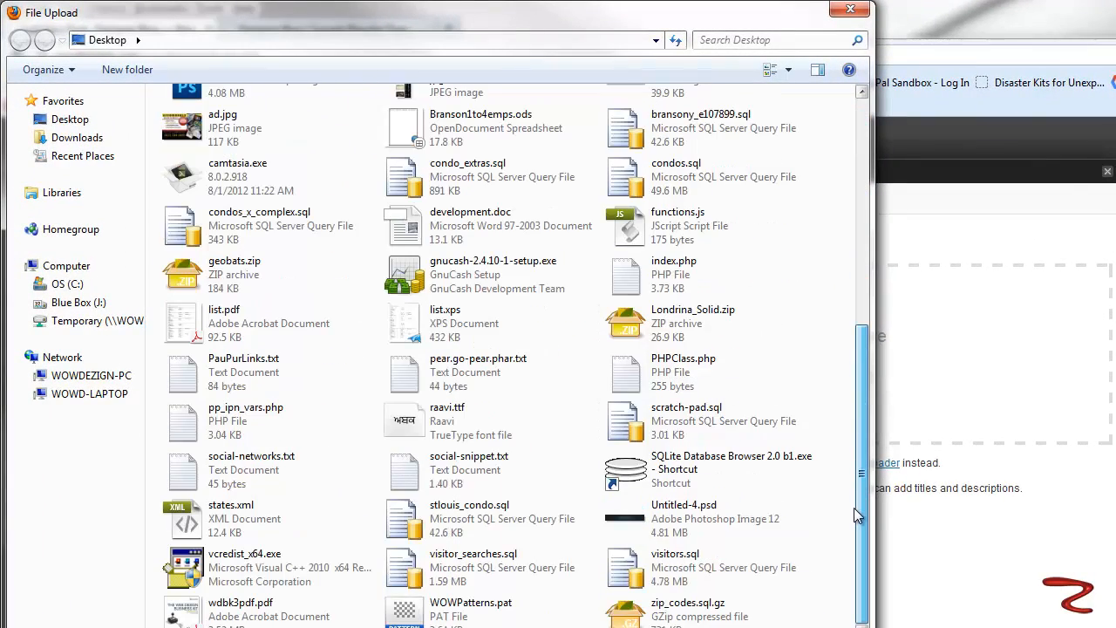
{"action": "left_click", "coordinate": [100, 41]}
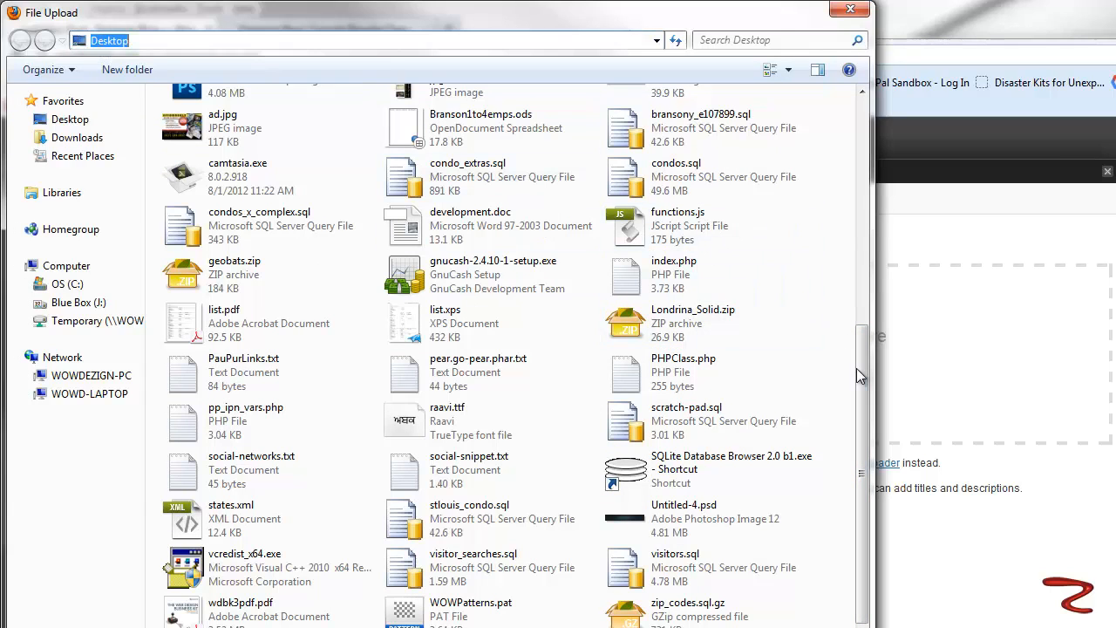
{"action": "left_click_drag", "start_coordinate": [863, 375], "coordinate": [865, 189]}
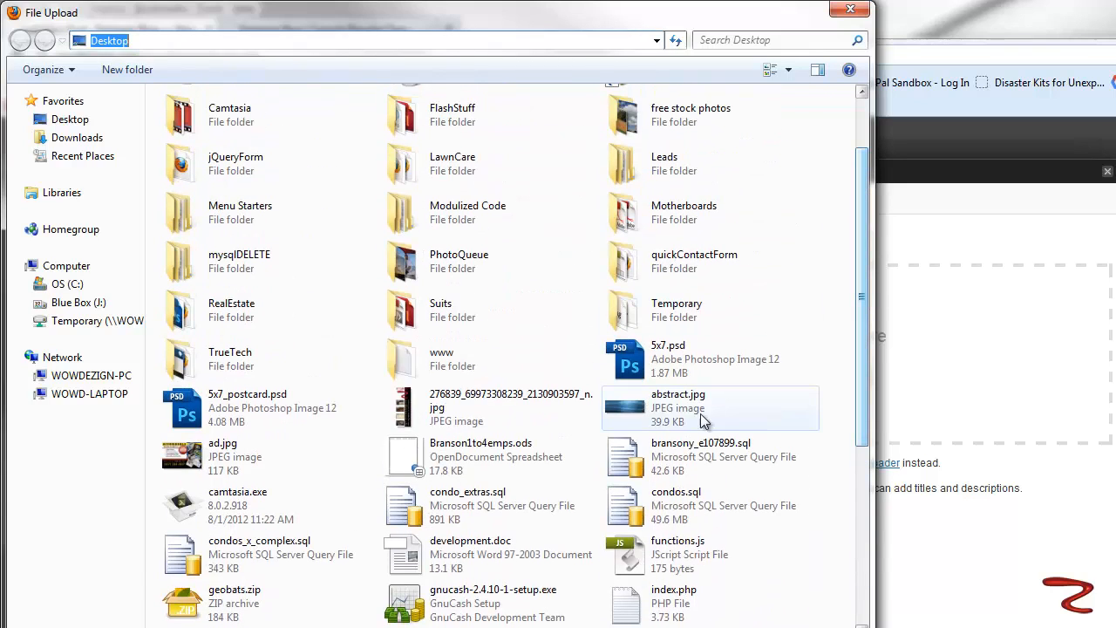
{"action": "left_click", "coordinate": [629, 410]}
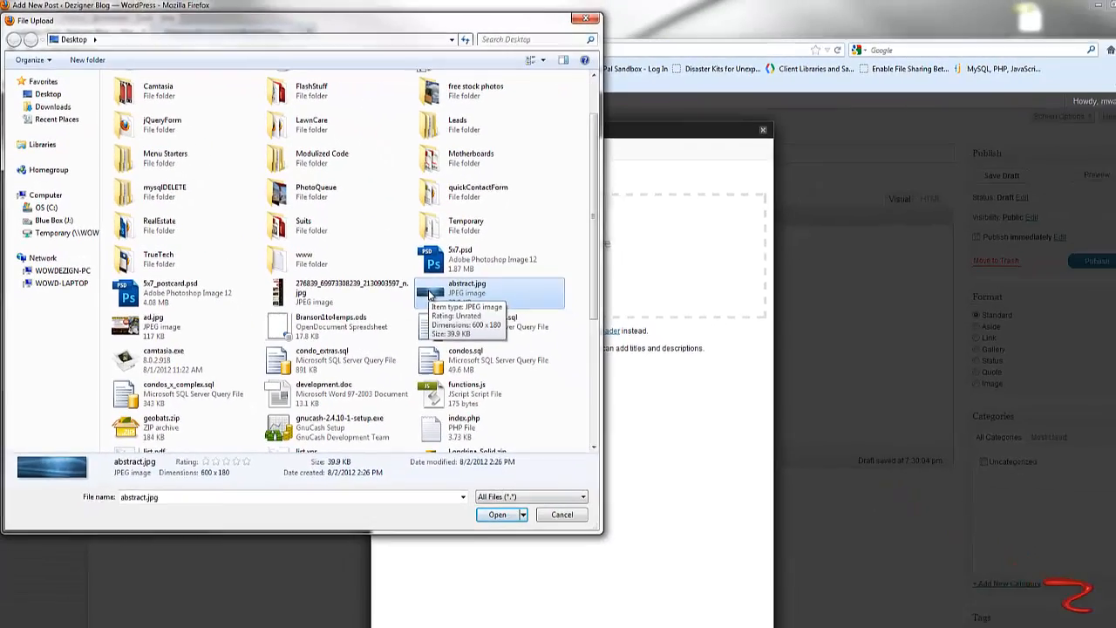
{"action": "left_click", "coordinate": [498, 518]}
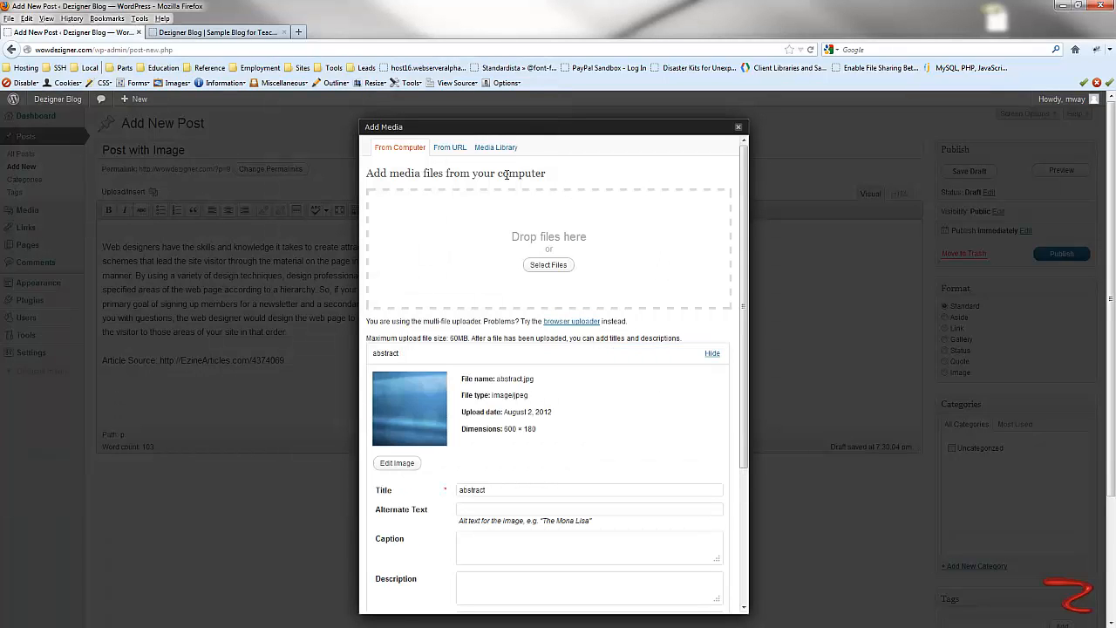
- Set the uploaded image's size to Full Size and its alignment to Center
{"action": "scroll", "coordinate": [649, 353], "scroll_direction": "down", "scroll_amount": 5}
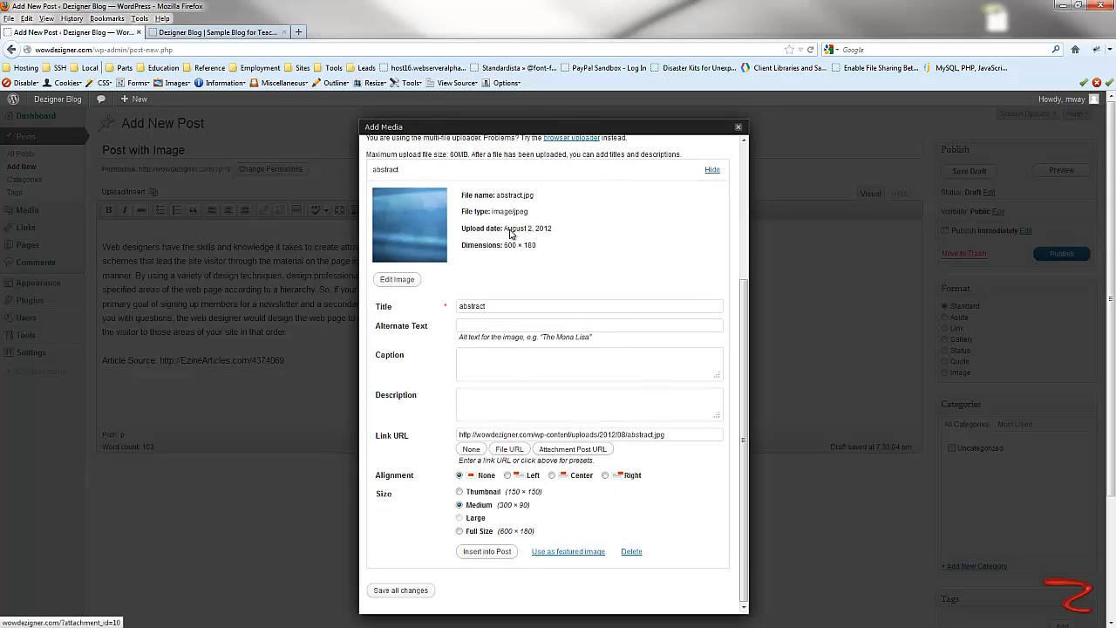
{"action": "scroll", "coordinate": [417, 202], "scroll_direction": "up", "scroll_amount": 5}
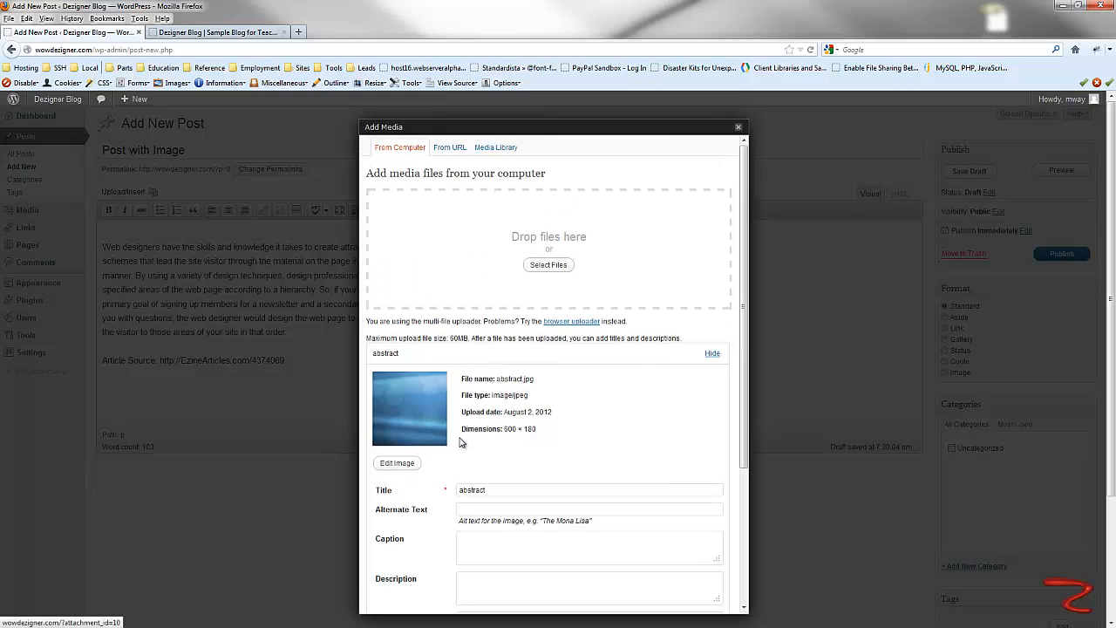
{"action": "scroll", "coordinate": [476, 426], "scroll_direction": "down", "scroll_amount": 3}
{"action": "scroll", "coordinate": [471, 279], "scroll_direction": "down", "scroll_amount": 1}
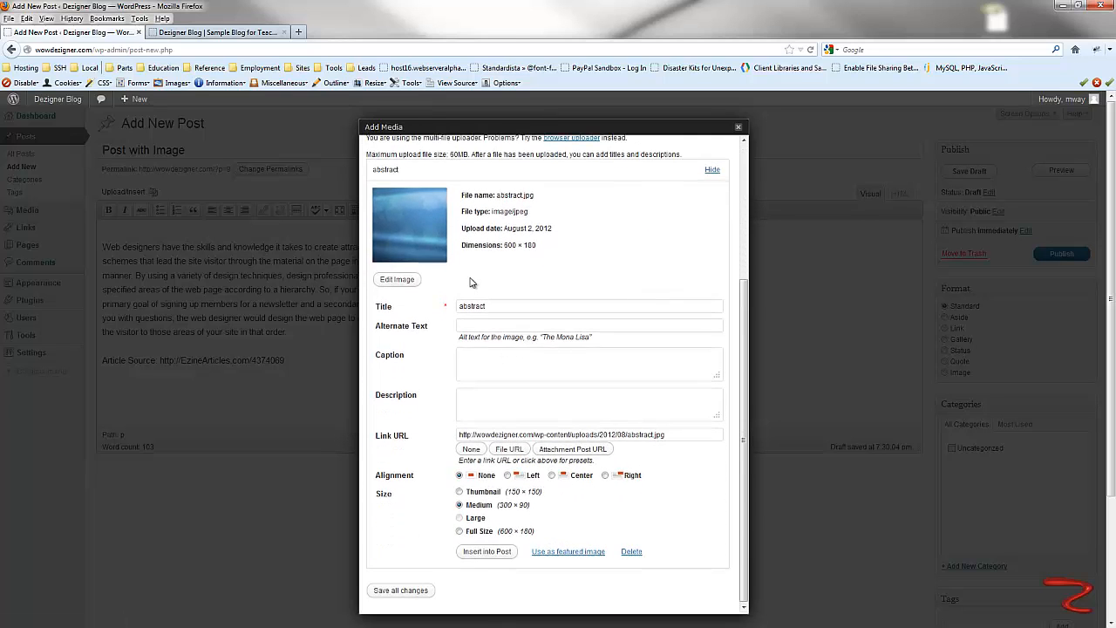
{"action": "scroll", "coordinate": [596, 392], "scroll_direction": "up", "scroll_amount": 4}
{"action": "scroll", "coordinate": [596, 395], "scroll_direction": "down", "scroll_amount": 5}
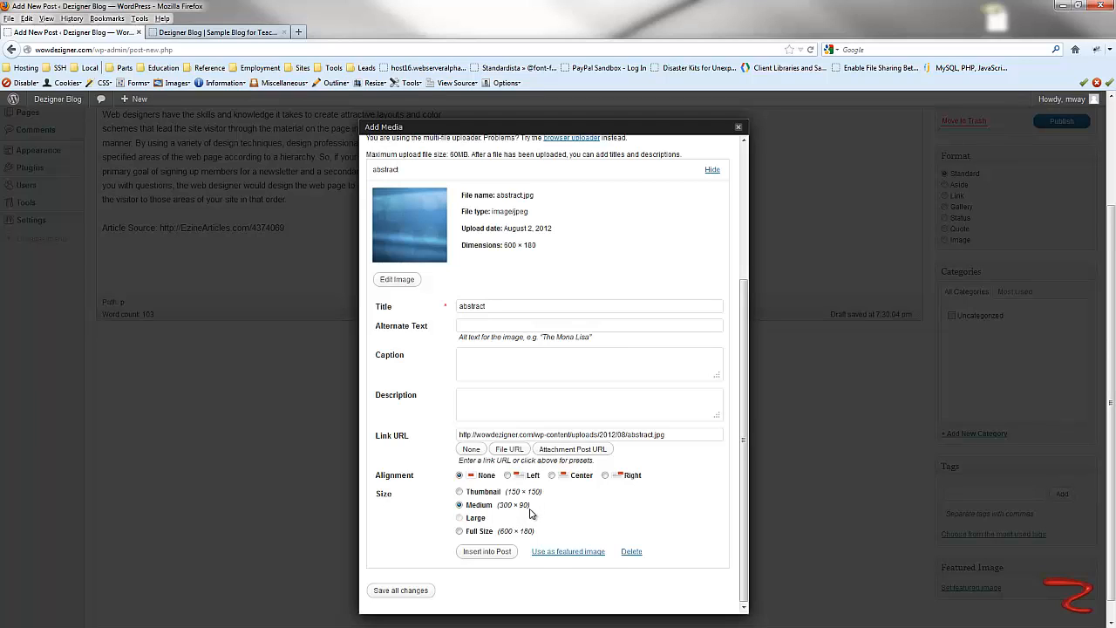
{"action": "left_click", "coordinate": [468, 530]}
{"action": "left_click", "coordinate": [552, 478]}
- Retitle the image Abstract Design Photo and copy that title into its Alternate Text
{"action": "double_click", "coordinate": [482, 302]}
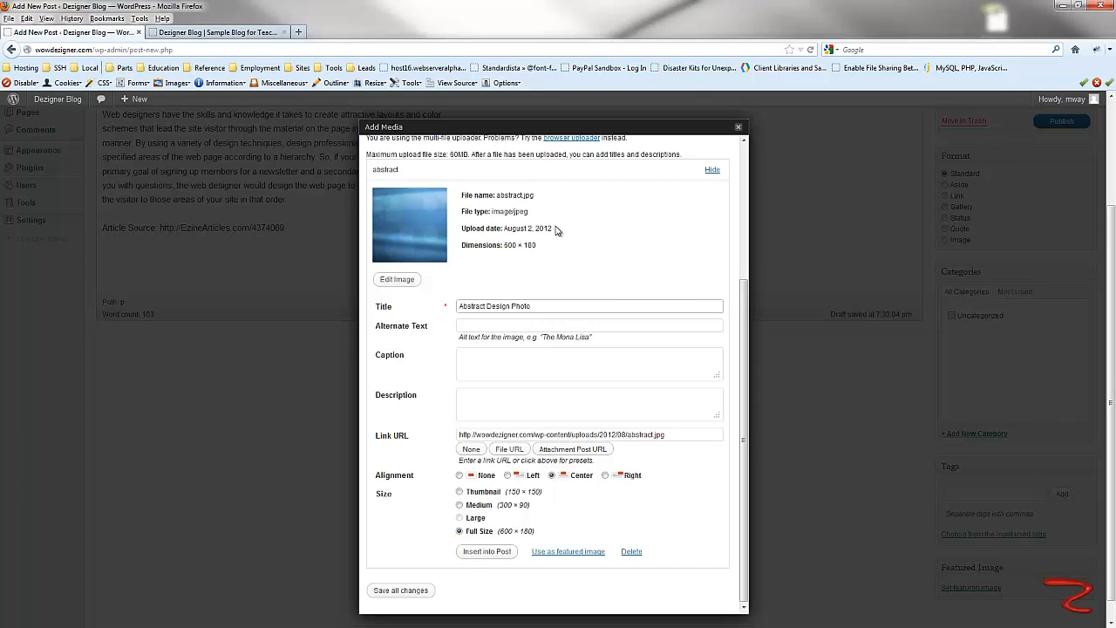
{"action": "left_click", "coordinate": [469, 325]}
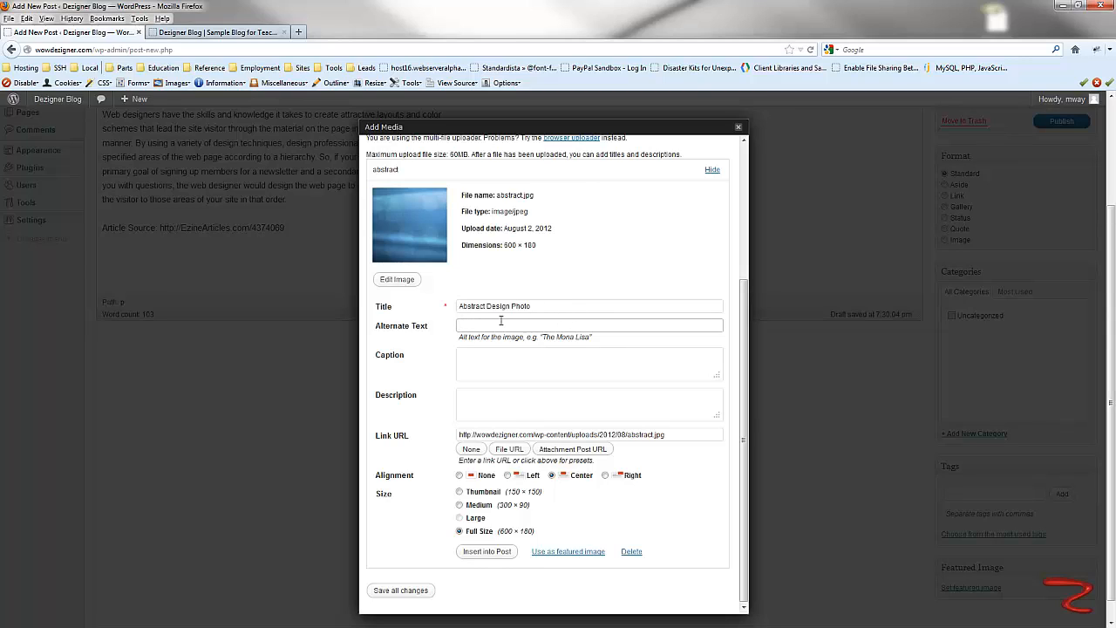
{"action": "left_click_drag", "start_coordinate": [545, 306], "coordinate": [452, 308]}
{"action": "key", "text": "ctrl+c"}
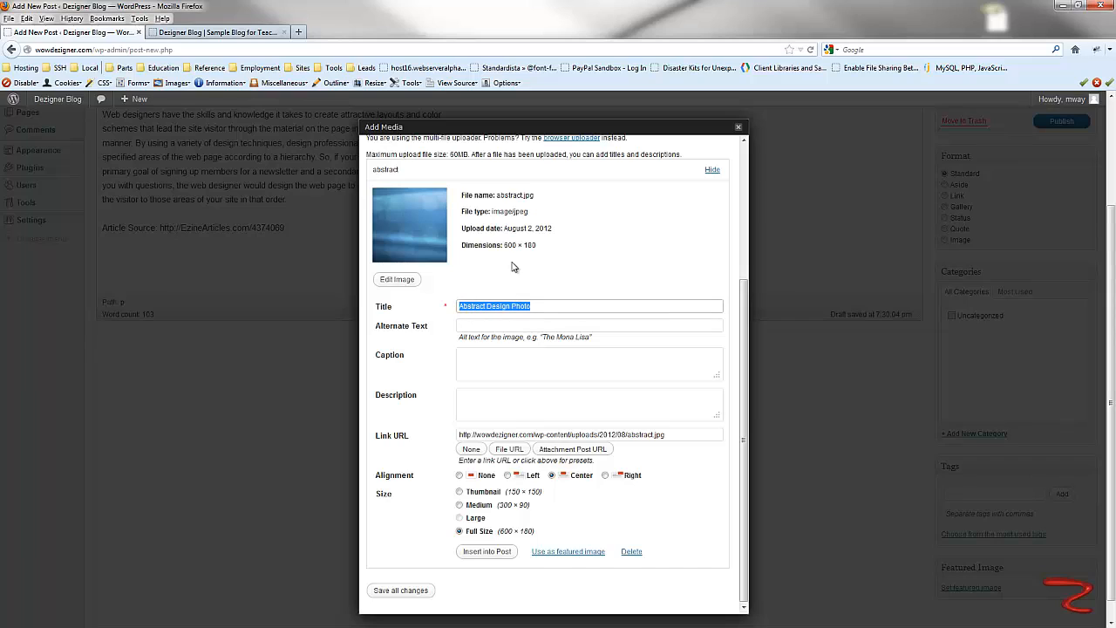
{"action": "left_click", "coordinate": [470, 325]}
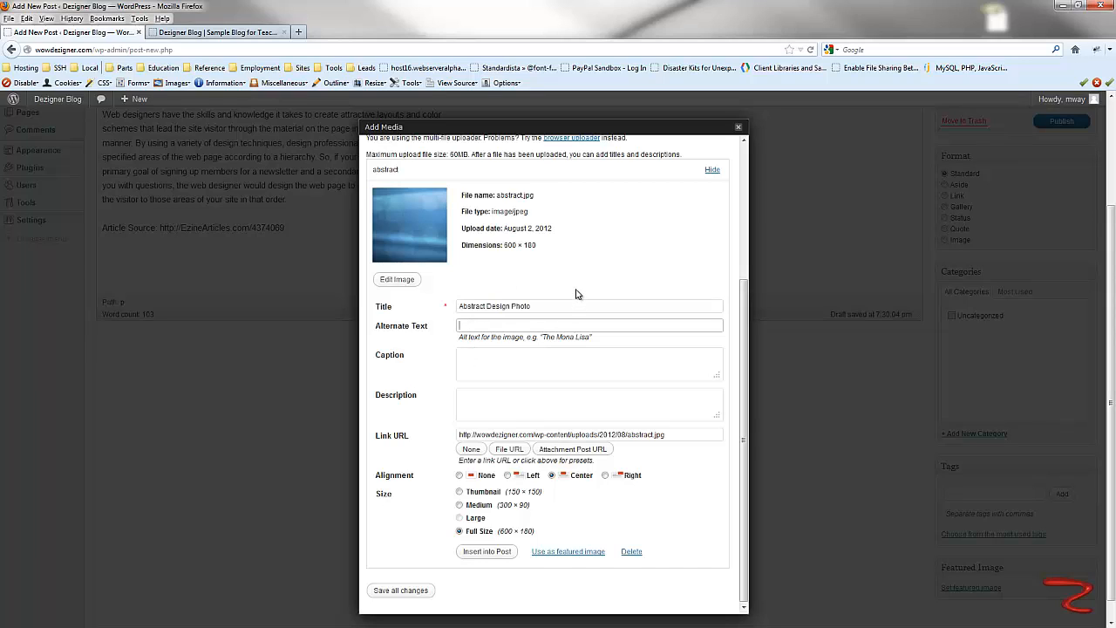
{"action": "key", "text": "ctrl+v"}
{"action": "left_click", "coordinate": [482, 351]}
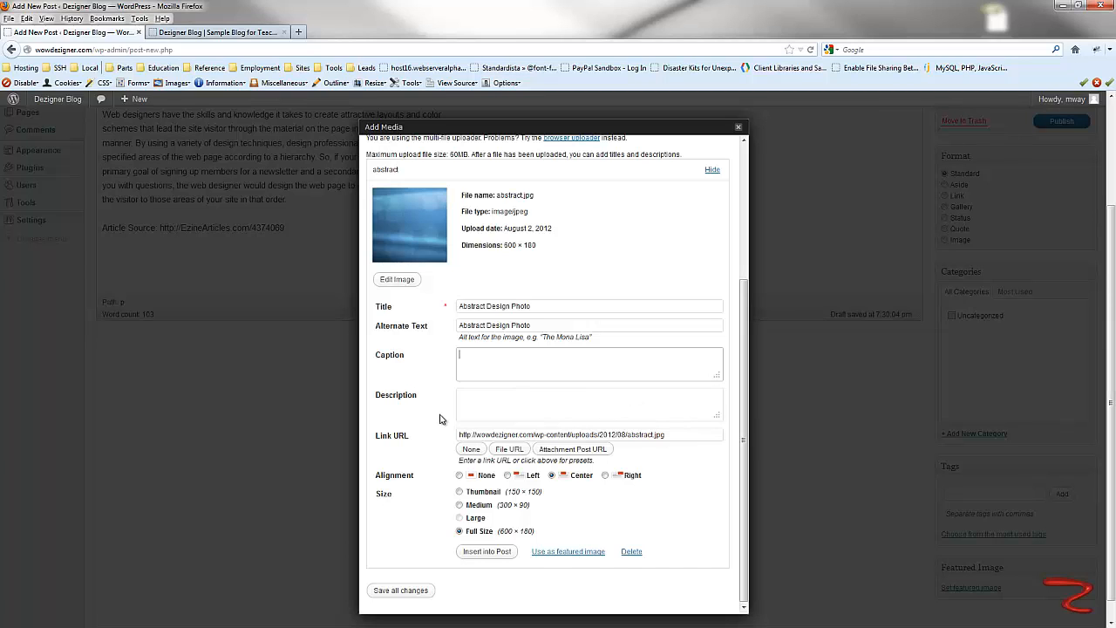
- Insert the image into the post and publish the post
{"action": "scroll", "coordinate": [439, 419], "scroll_direction": "up", "scroll_amount": 3}
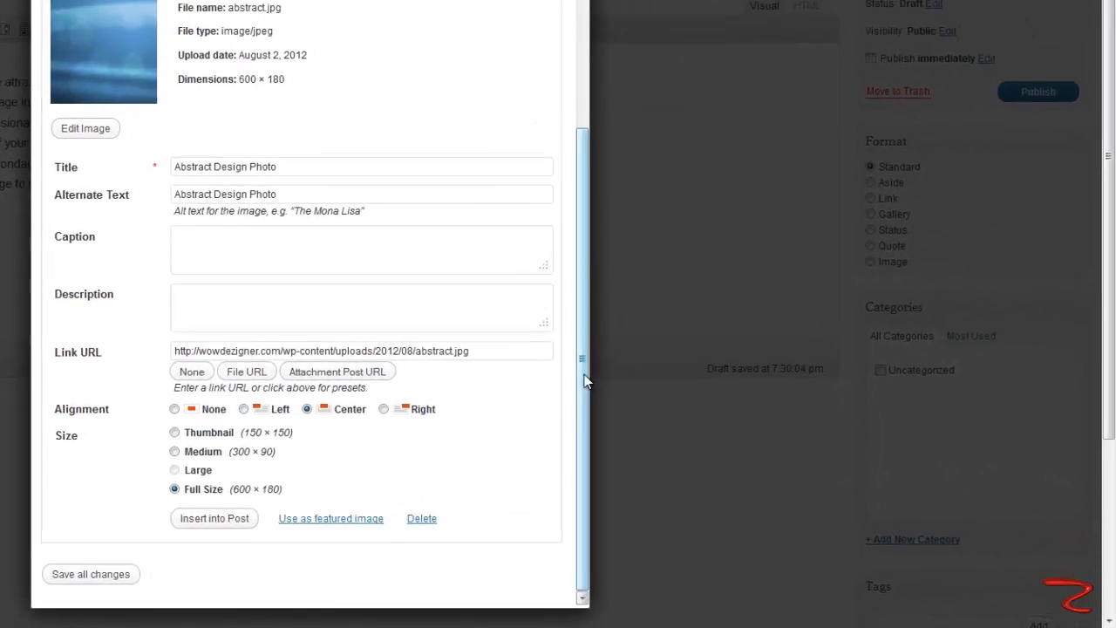
{"action": "left_click_drag", "start_coordinate": [745, 449], "coordinate": [748, 285]}
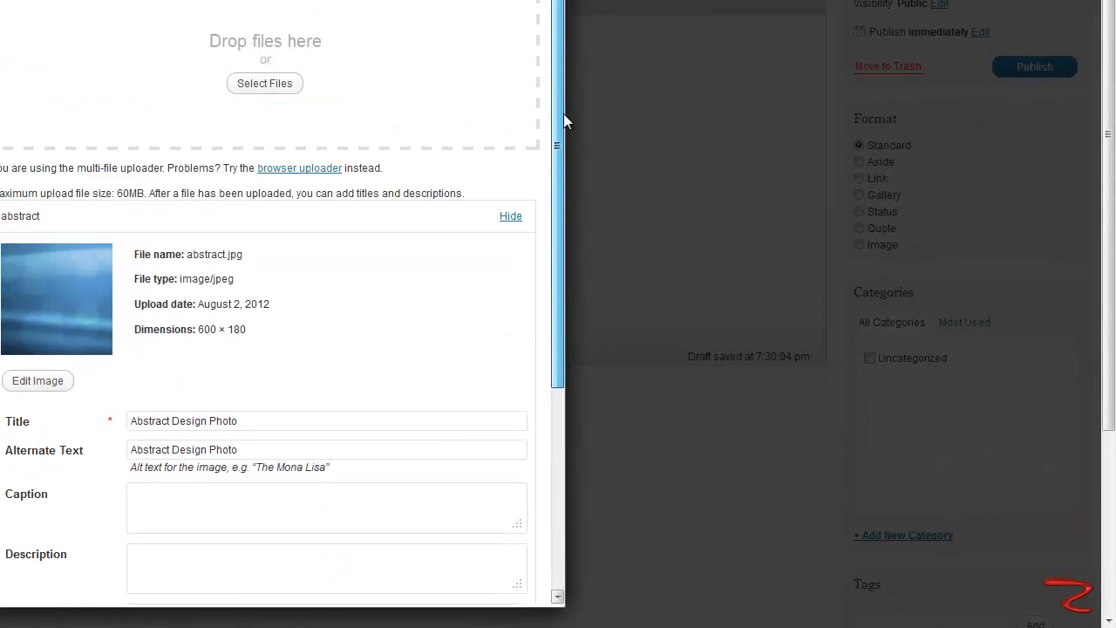
{"action": "left_click_drag", "start_coordinate": [563, 114], "coordinate": [558, 469]}
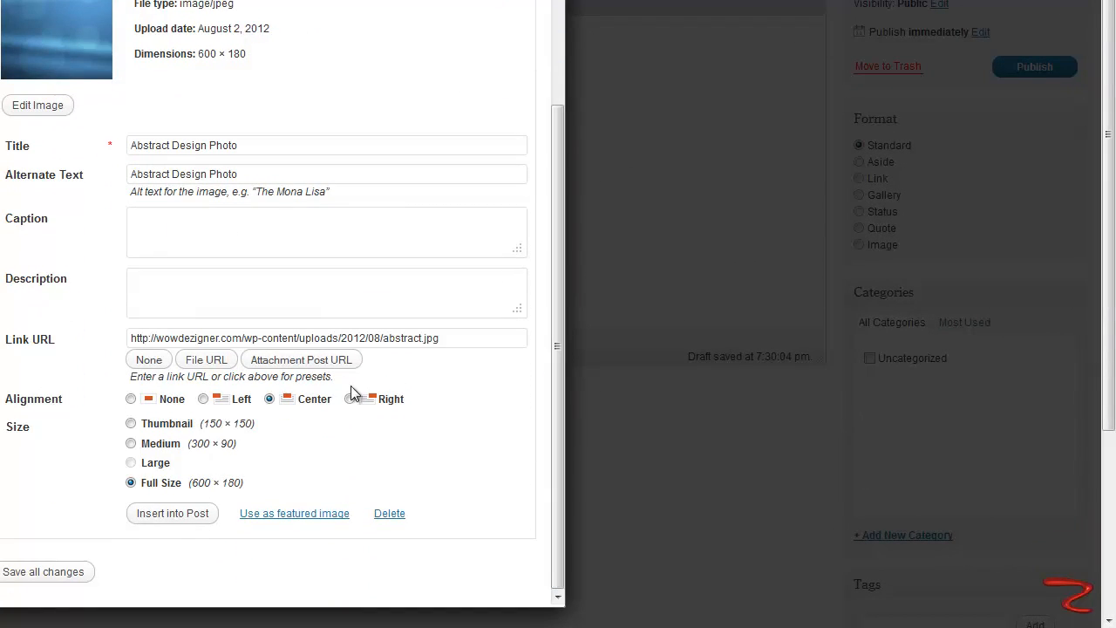
{"action": "left_click", "coordinate": [172, 515]}
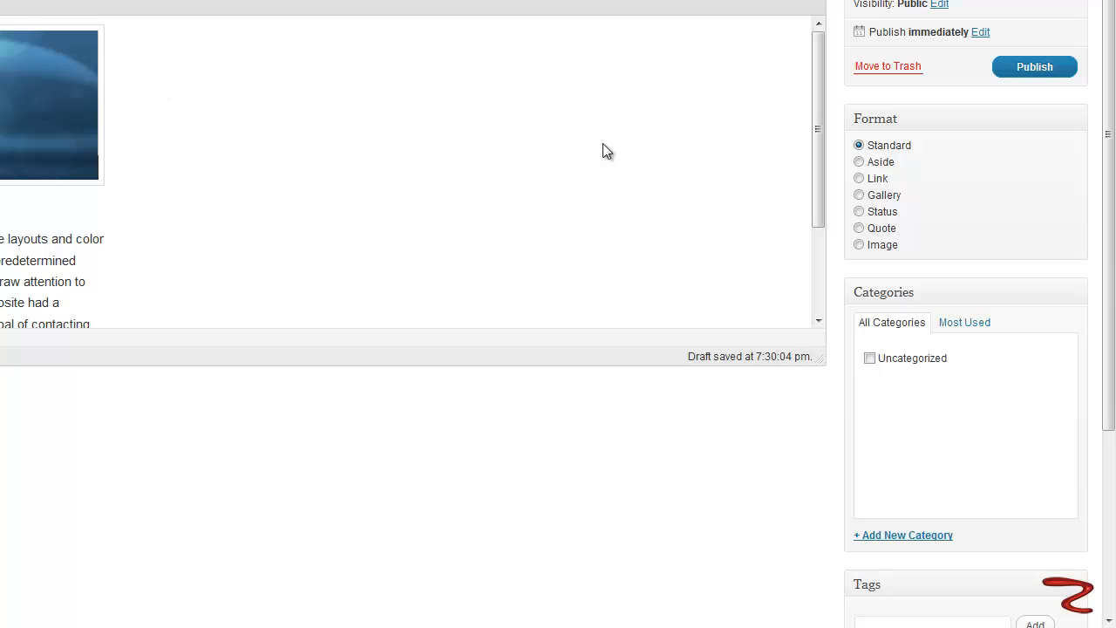
{"action": "left_click", "coordinate": [1035, 68]}
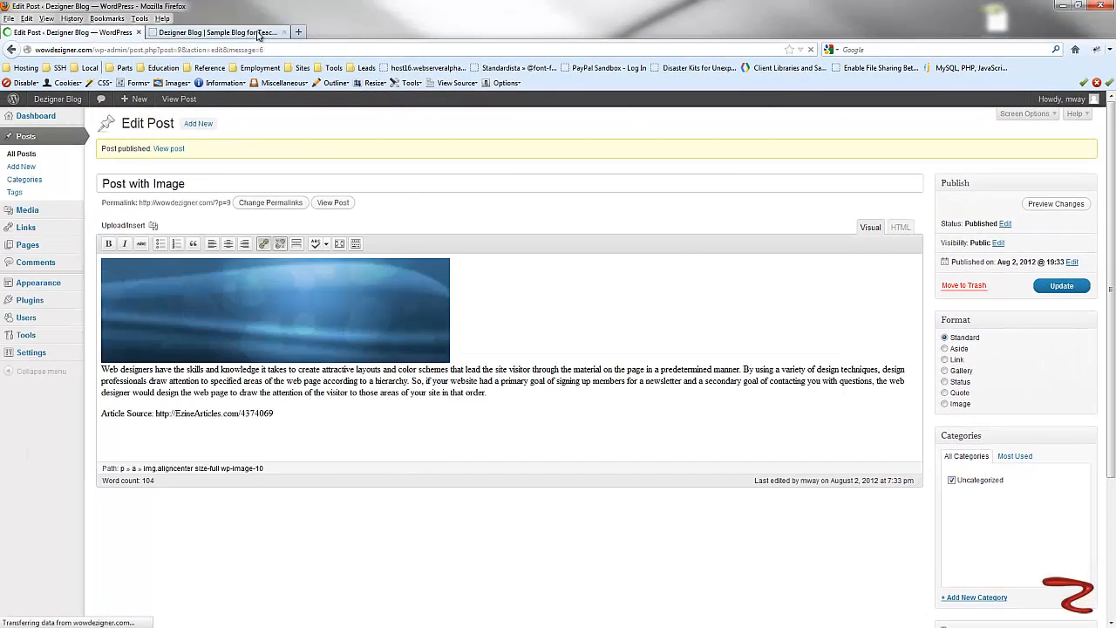
- Reload the blog's front page and view the new post with its image
{"action": "left_click", "coordinate": [217, 32]}
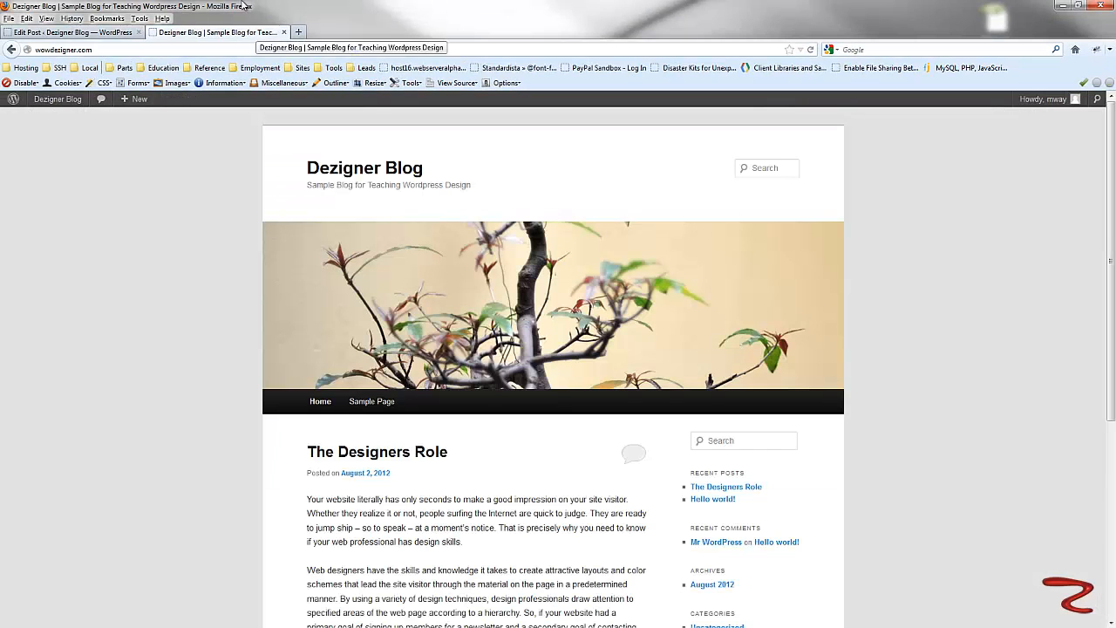
{"action": "left_click", "coordinate": [810, 50]}
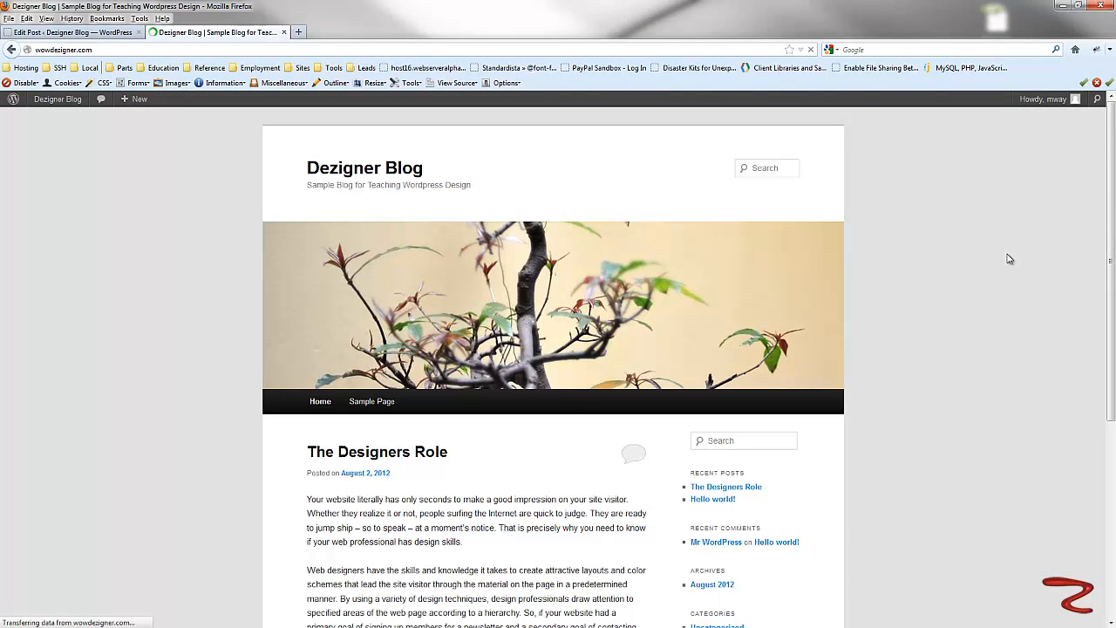
{"action": "scroll", "coordinate": [1029, 267], "scroll_direction": "down", "scroll_amount": 4}
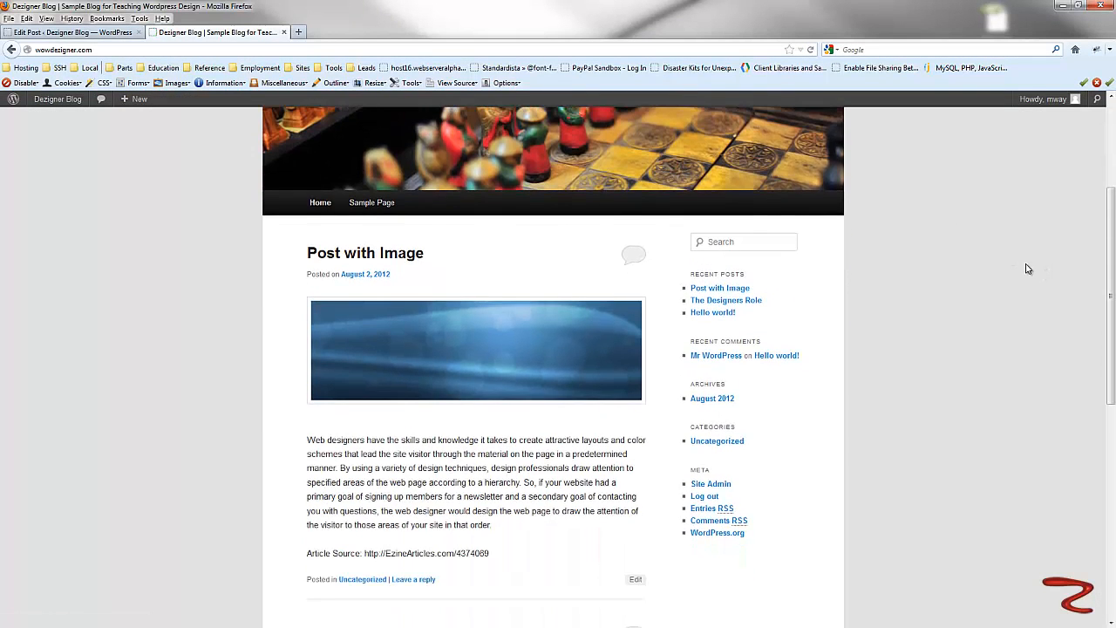
{"action": "scroll", "coordinate": [1026, 269], "scroll_direction": "down", "scroll_amount": 1}
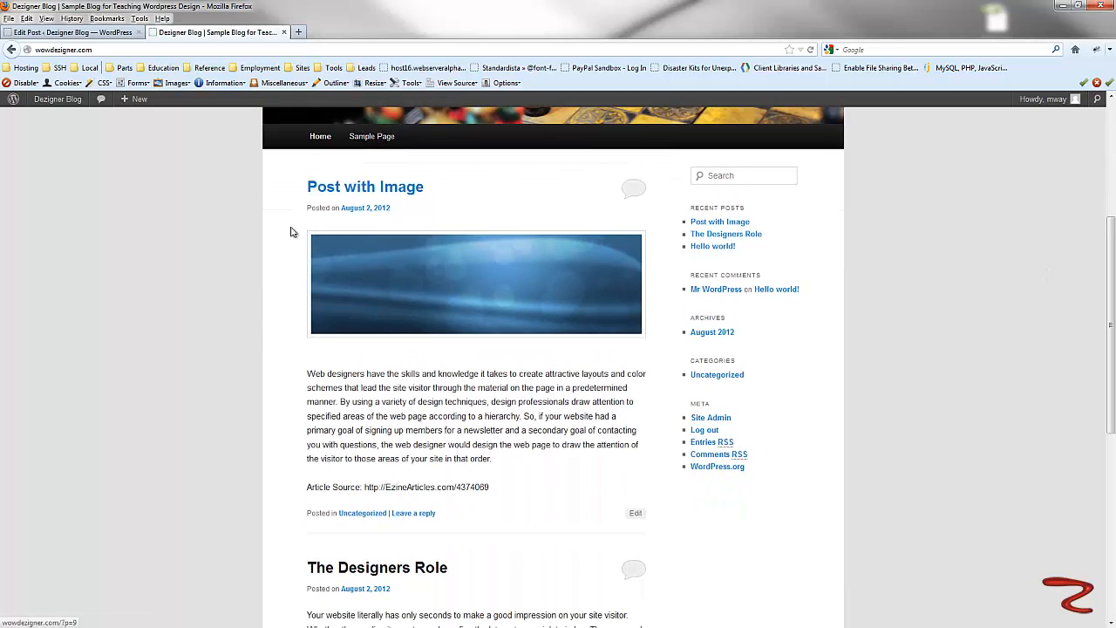
- Remove the image from the Post with Image post and update the post
{"action": "scroll", "coordinate": [550, 261], "scroll_direction": "down", "scroll_amount": 2}
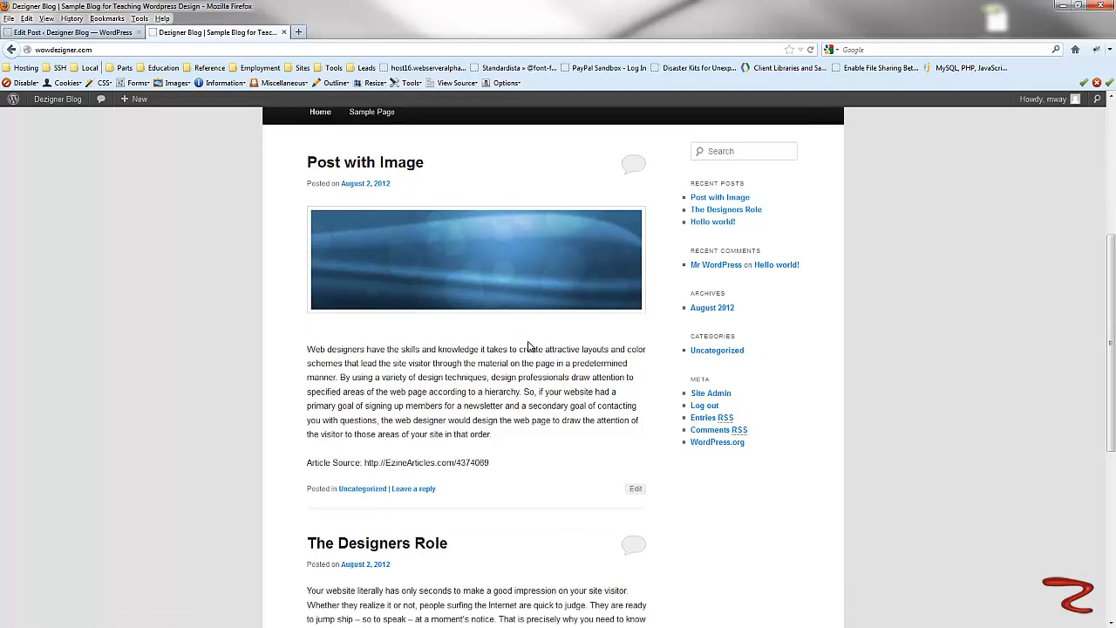
{"action": "scroll", "coordinate": [538, 248], "scroll_direction": "up", "scroll_amount": 4}
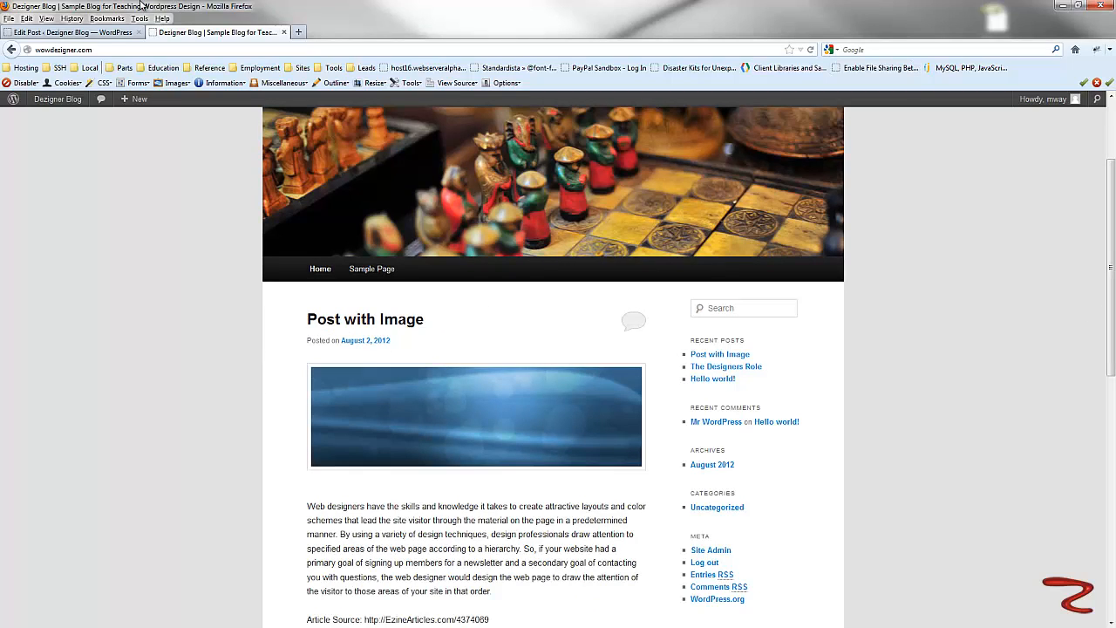
{"action": "left_click", "coordinate": [74, 32]}
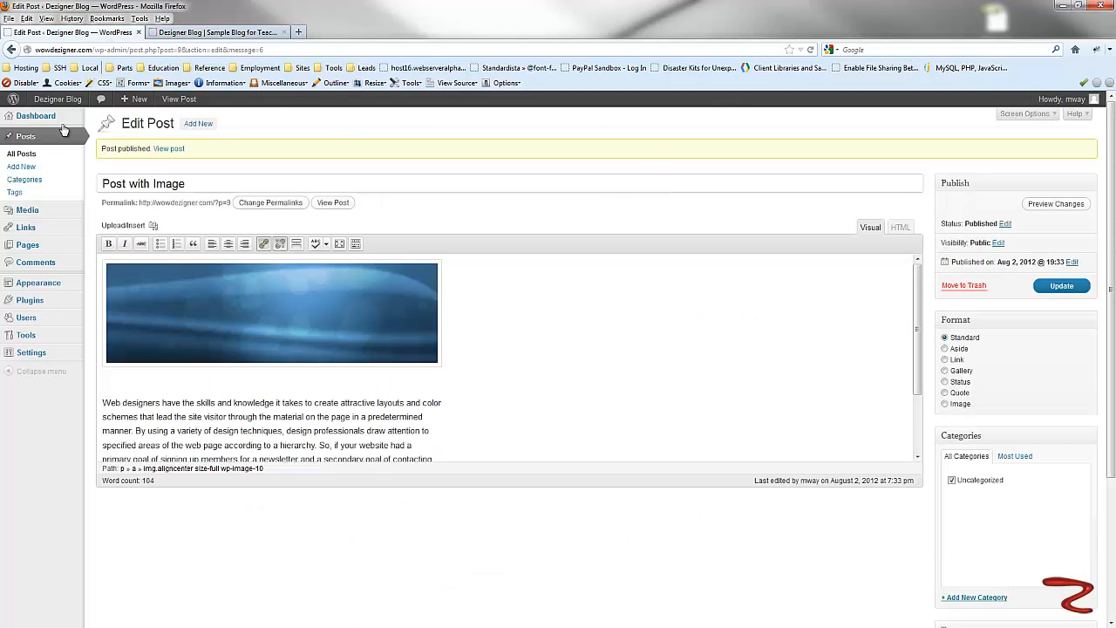
{"action": "left_click", "coordinate": [12, 136]}
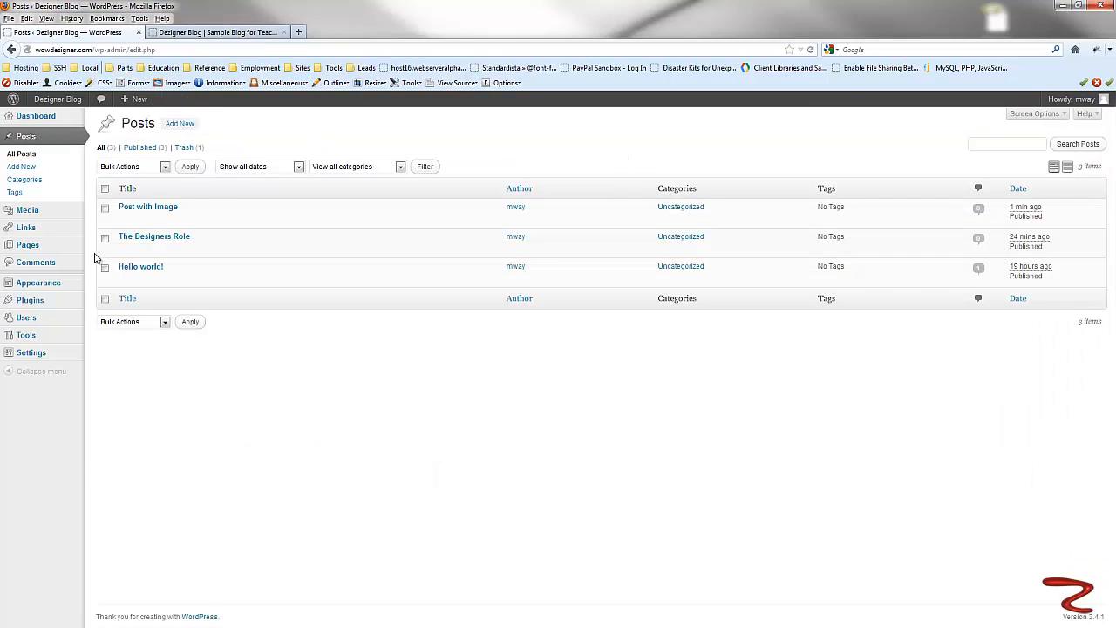
{"action": "mouse_move", "coordinate": [144, 218]}
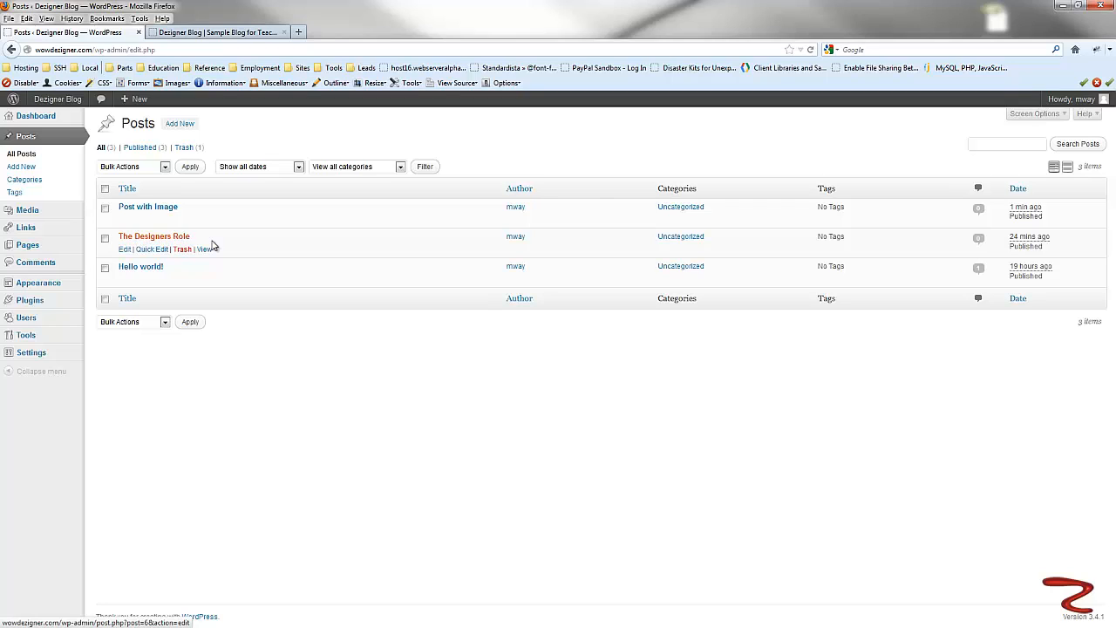
{"action": "left_click", "coordinate": [141, 209]}
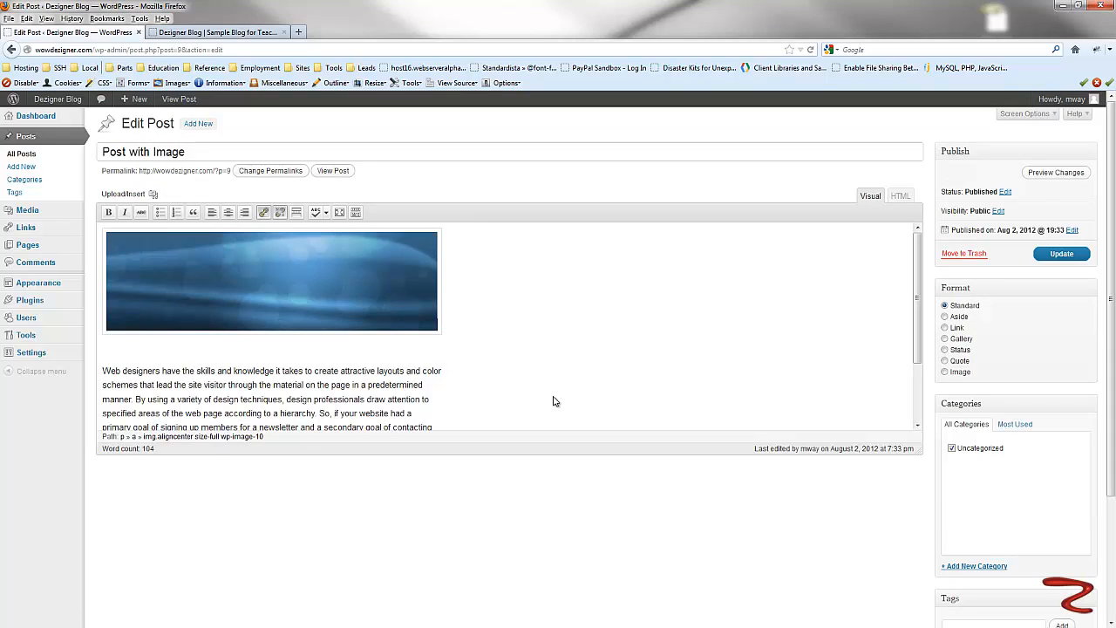
{"action": "left_click", "coordinate": [216, 295]}
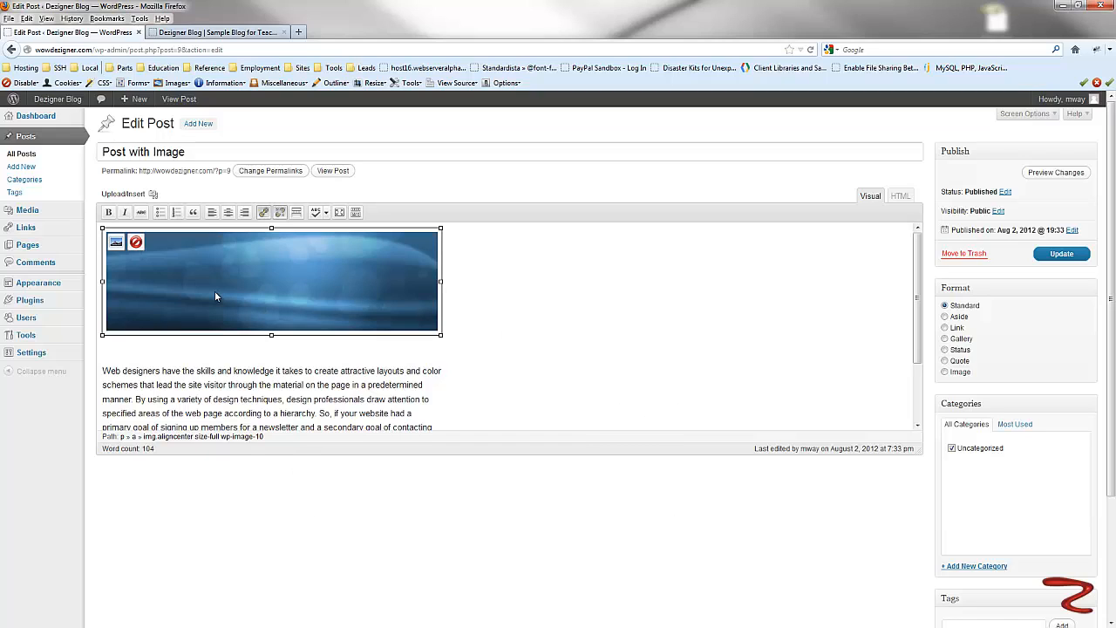
{"action": "left_click", "coordinate": [136, 243]}
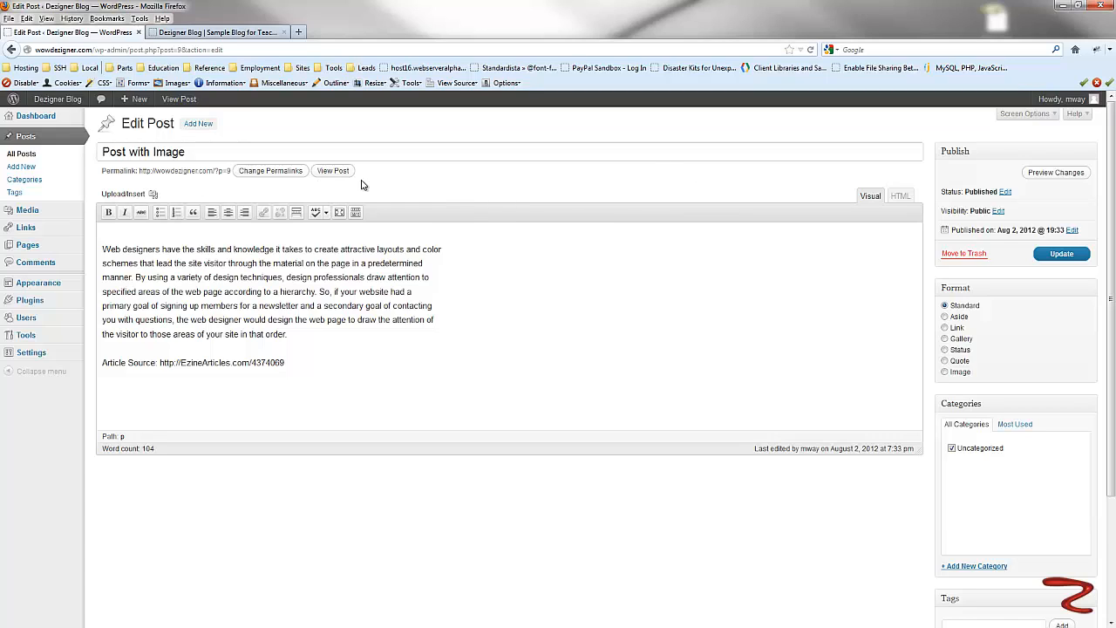
{"action": "left_click", "coordinate": [1062, 256]}
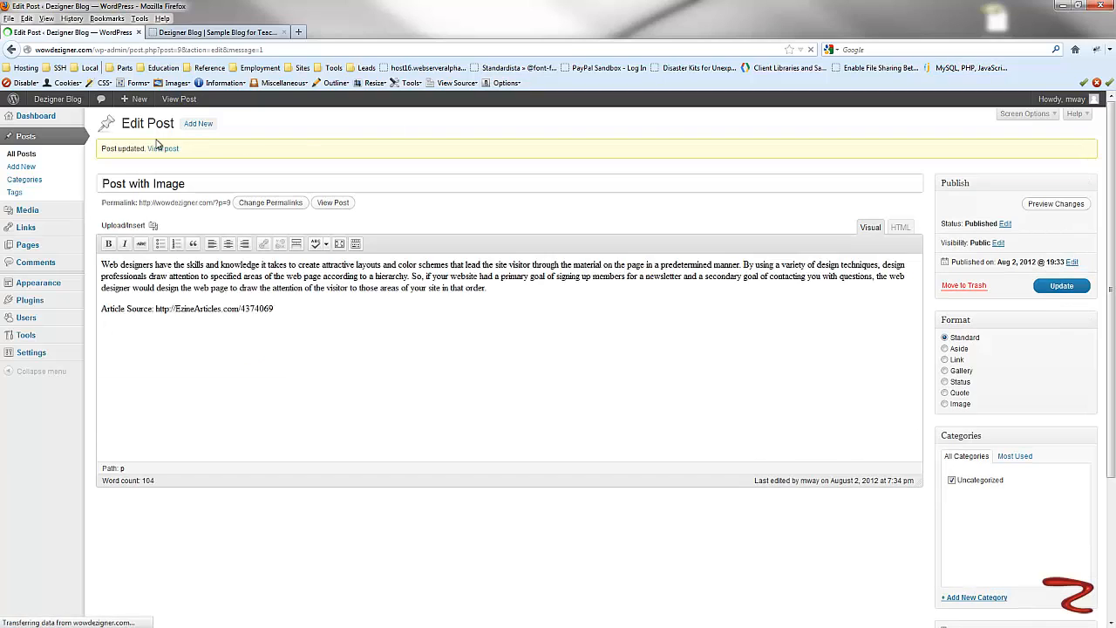
- Move the Post with Image post to the Trash
{"action": "left_click", "coordinate": [26, 138]}
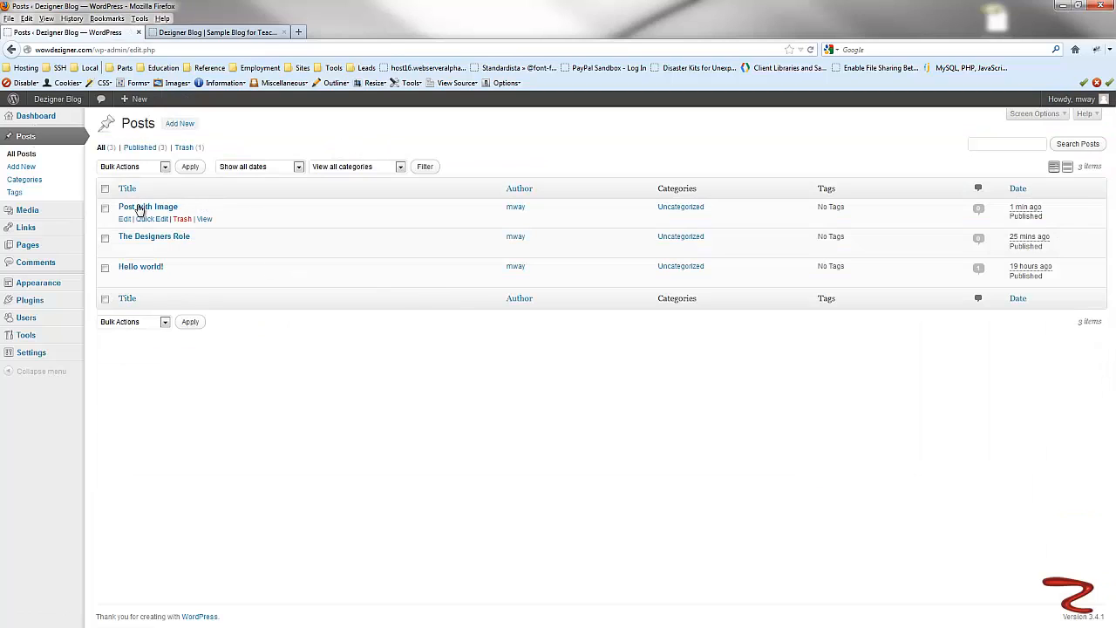
{"action": "left_click", "coordinate": [182, 219]}
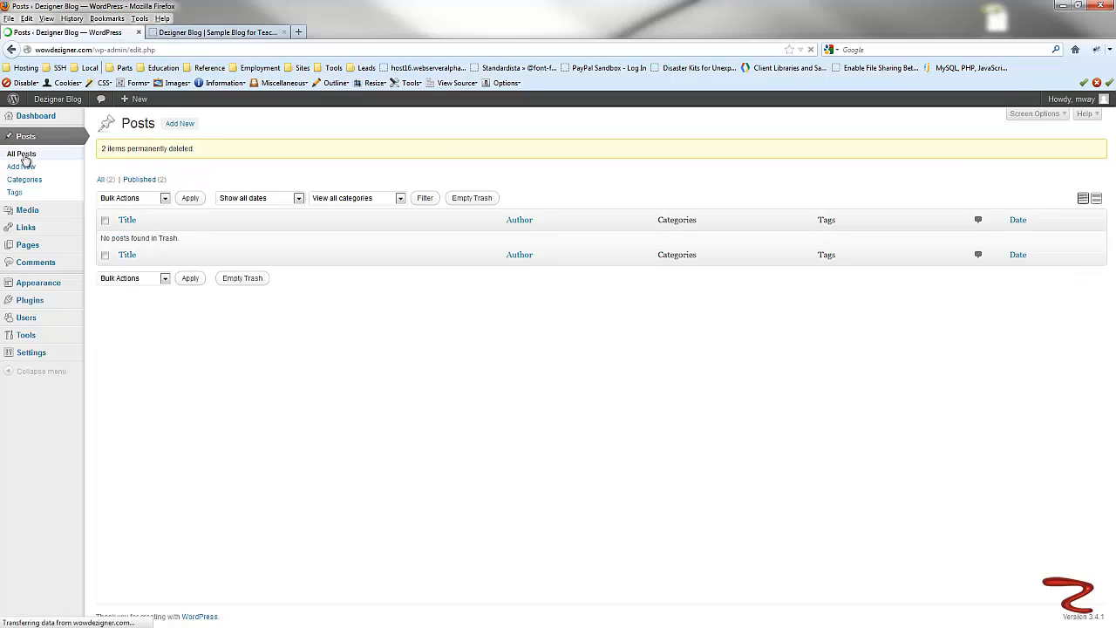
{"action": "left_click", "coordinate": [22, 153]}
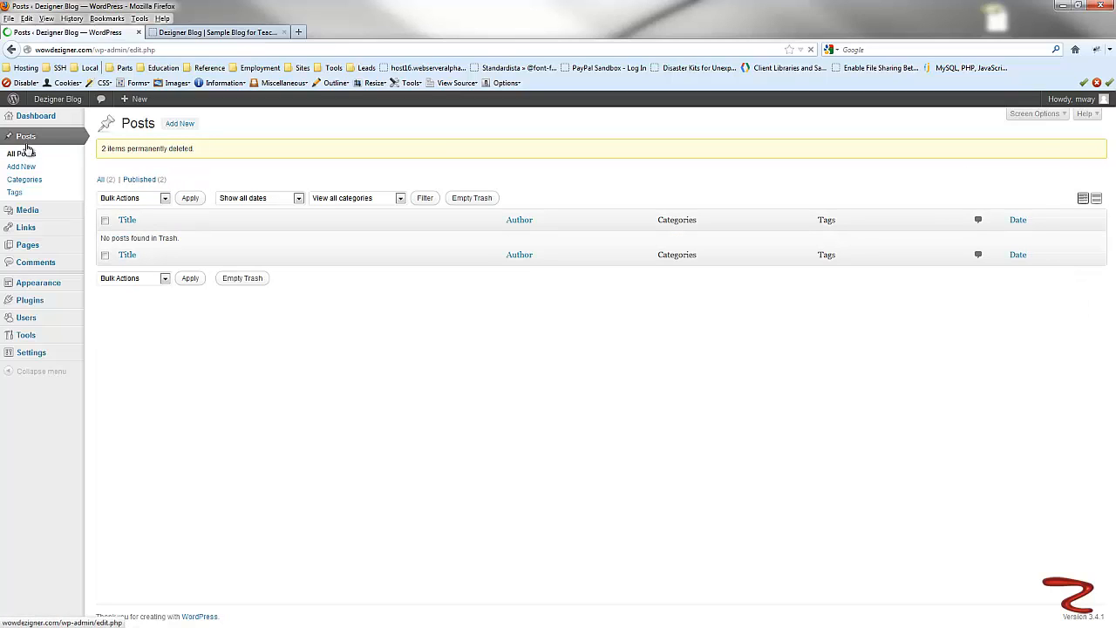
{"action": "mouse_move", "coordinate": [146, 211]}
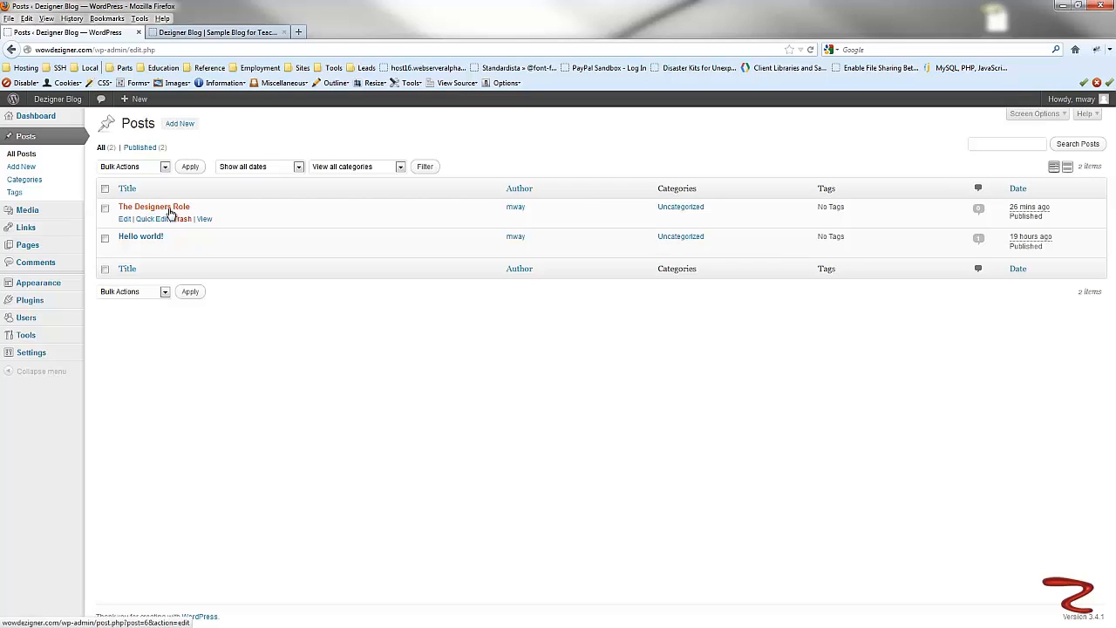
- Open The Designers Role for editing and insert the Abstract Design Photo from the media library above its text
{"action": "left_click", "coordinate": [125, 221]}
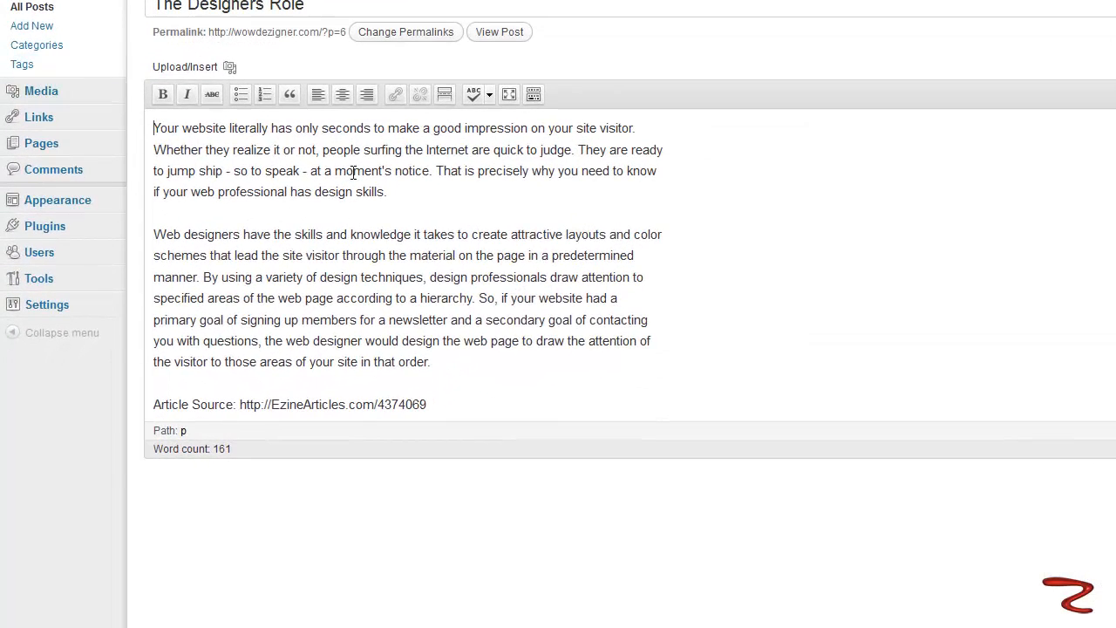
{"action": "key", "text": "Return"}
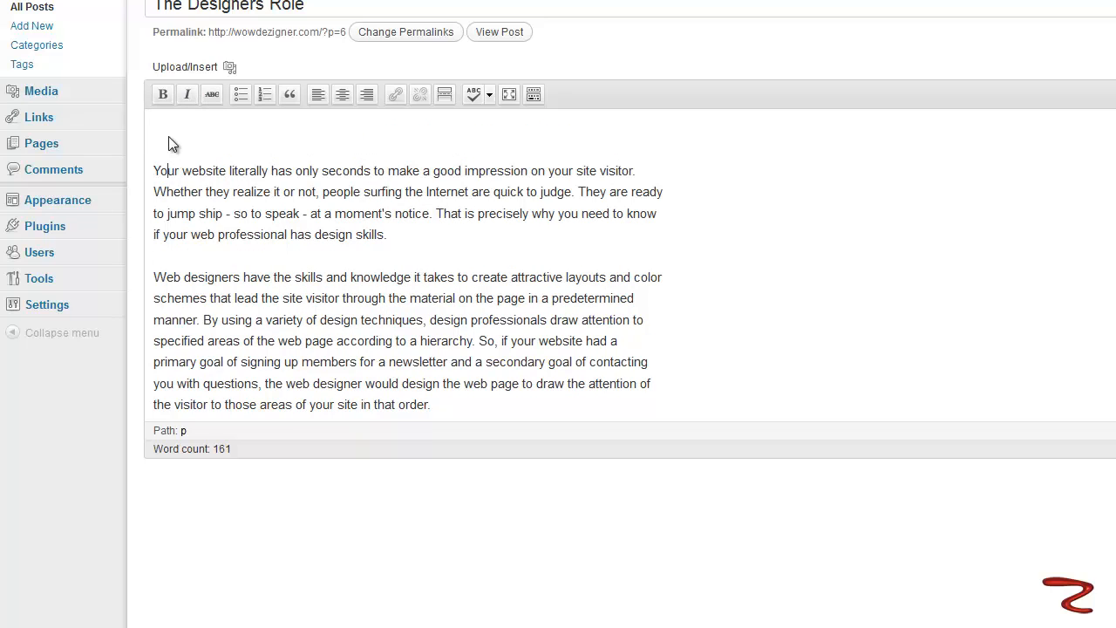
{"action": "mouse_move", "coordinate": [125, 159]}
{"action": "left_click", "coordinate": [229, 68]}
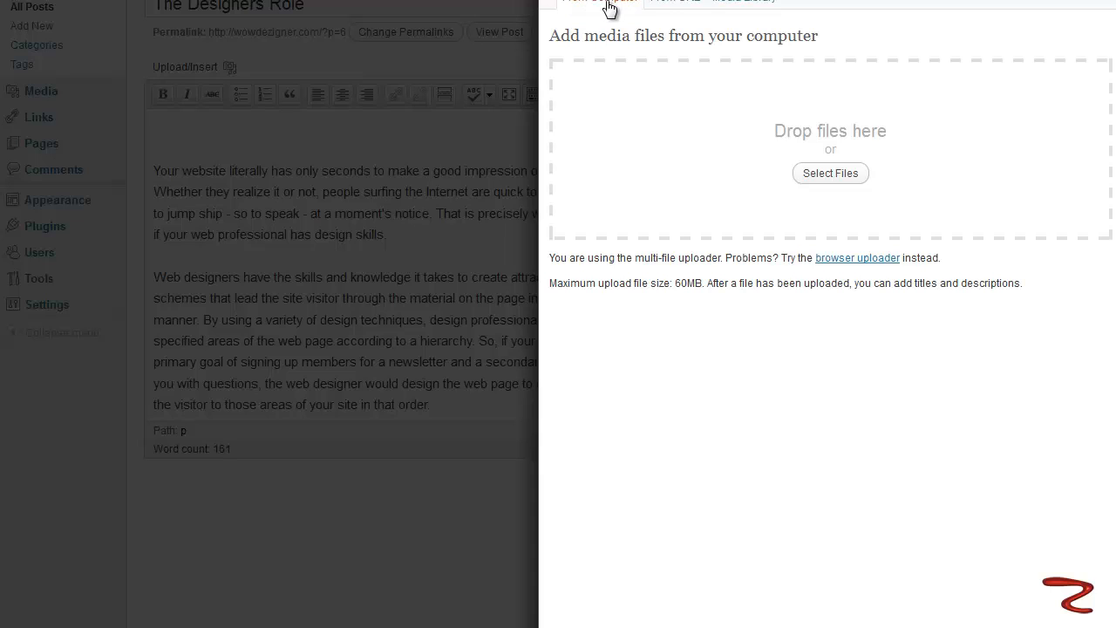
{"action": "left_click", "coordinate": [743, 5]}
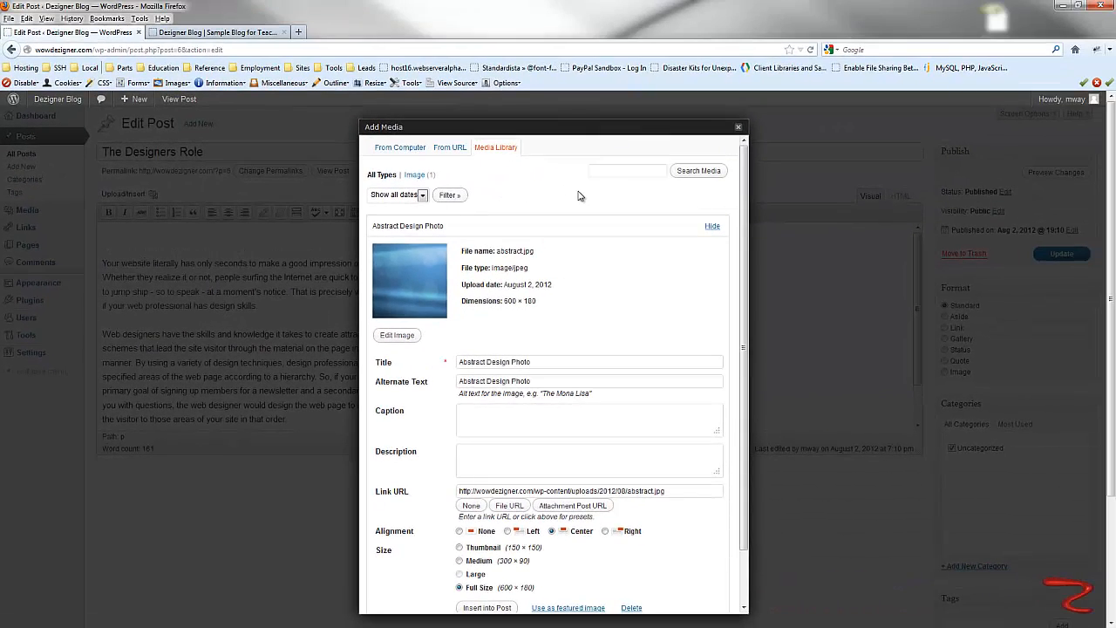
{"action": "scroll", "coordinate": [579, 195], "scroll_direction": "down", "scroll_amount": 1}
{"action": "scroll", "coordinate": [610, 279], "scroll_direction": "up", "scroll_amount": 1}
{"action": "scroll", "coordinate": [582, 337], "scroll_direction": "down", "scroll_amount": 3}
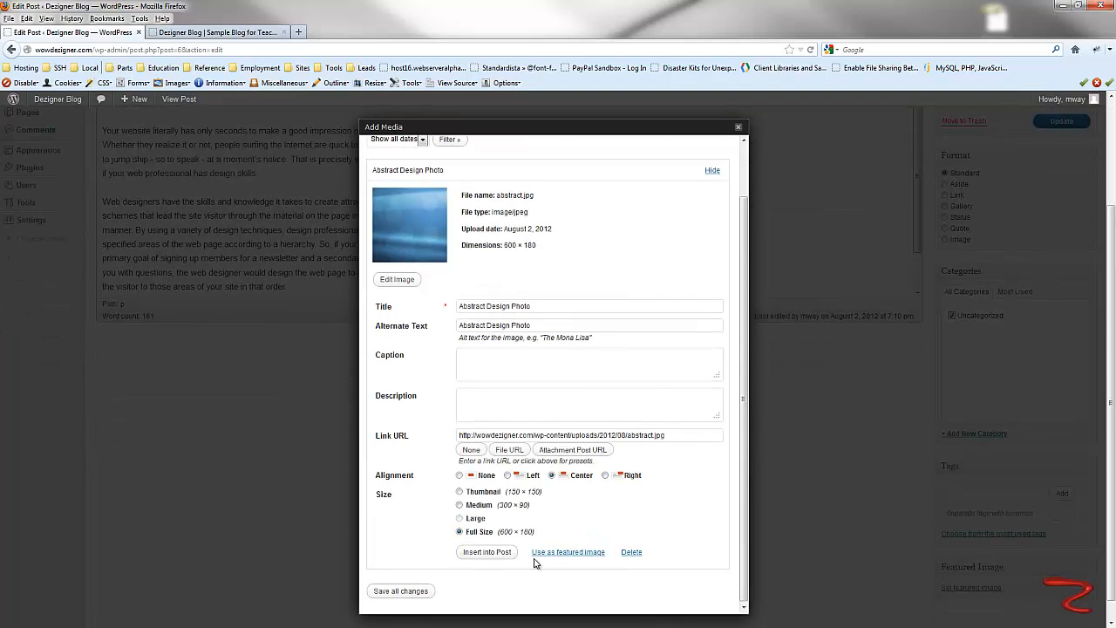
{"action": "left_click", "coordinate": [489, 554]}
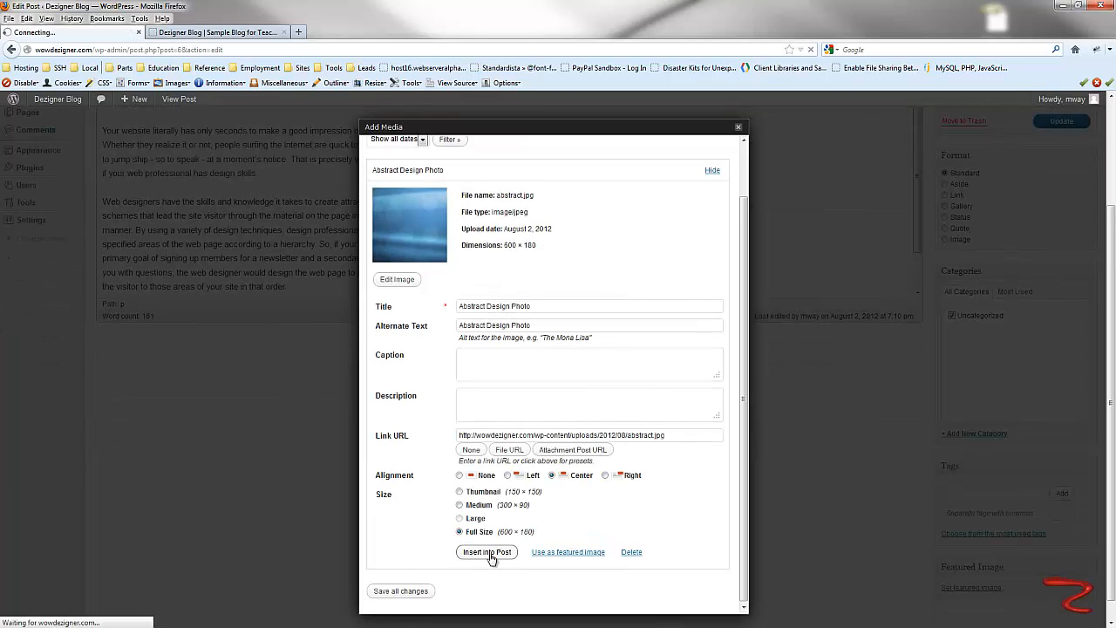
- Delete the empty line below the inserted image and update the post
{"action": "scroll", "coordinate": [536, 294], "scroll_direction": "up", "scroll_amount": 3}
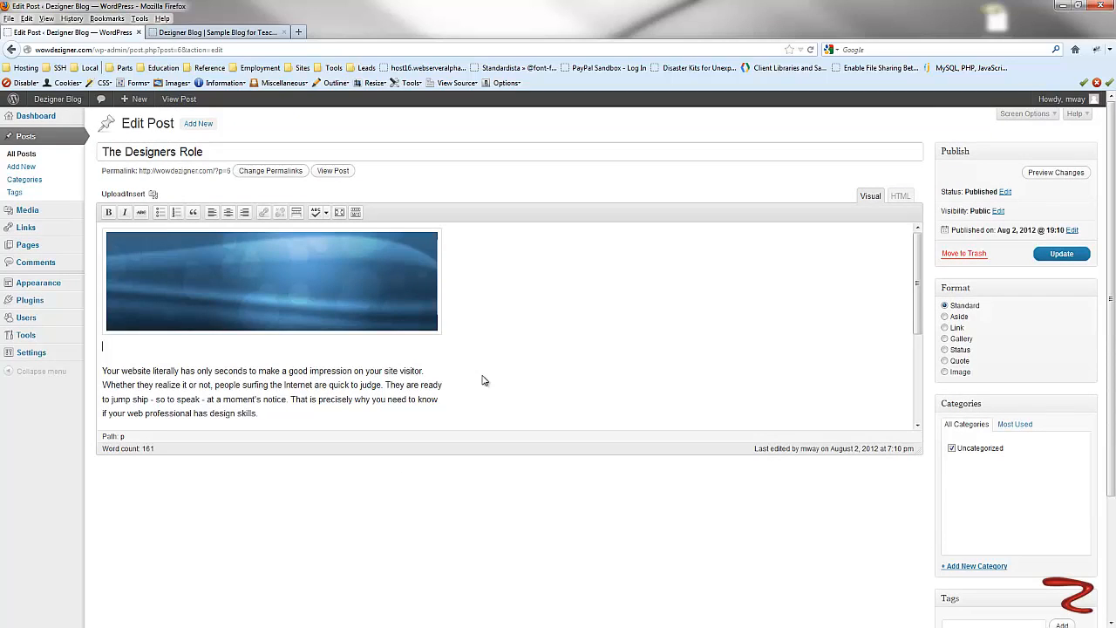
{"action": "key", "text": "Delete"}
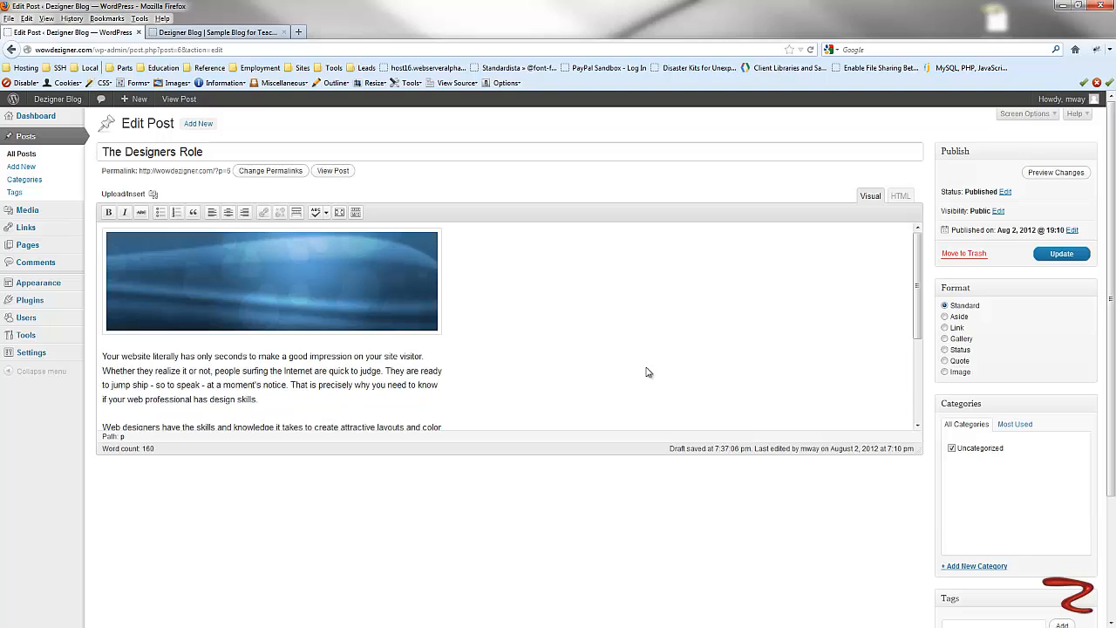
{"action": "scroll", "coordinate": [642, 373], "scroll_direction": "down", "scroll_amount": 3}
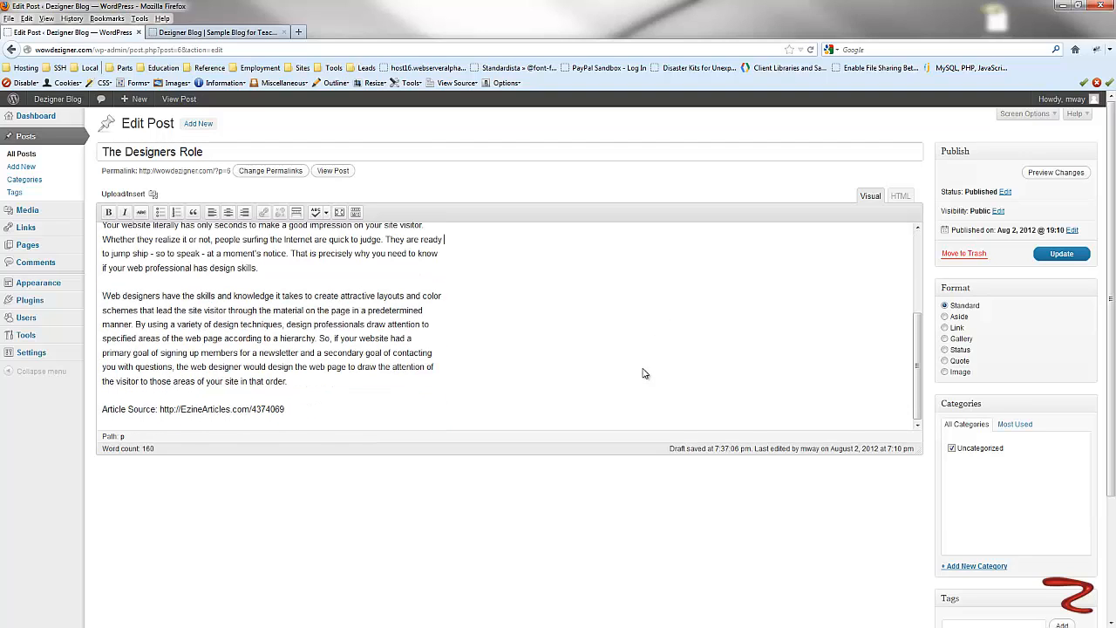
{"action": "scroll", "coordinate": [212, 408], "scroll_direction": "up", "scroll_amount": 3}
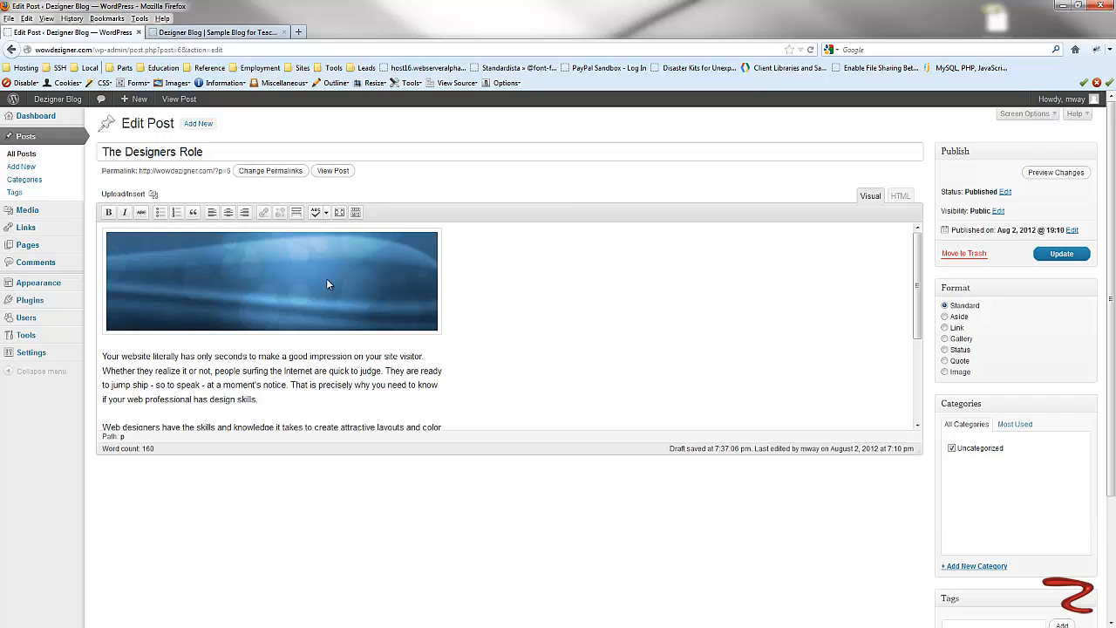
{"action": "left_click", "coordinate": [1063, 255]}
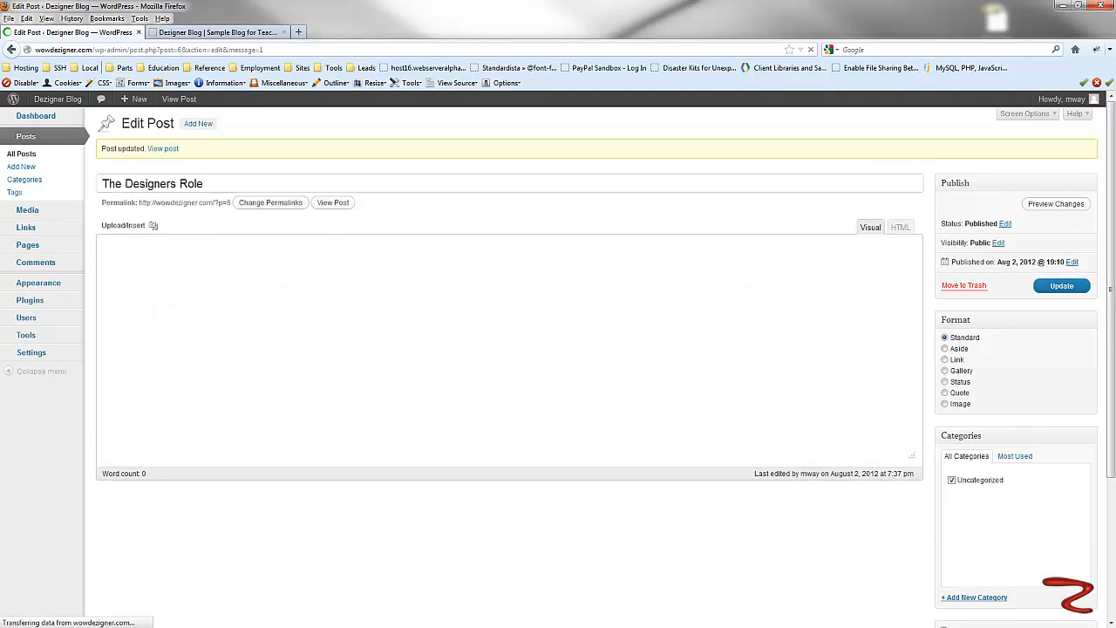
- Switch to the blog's front-page tab and scroll through it
{"action": "left_click", "coordinate": [218, 32]}
{"action": "scroll", "coordinate": [927, 344], "scroll_direction": "down", "scroll_amount": 5}
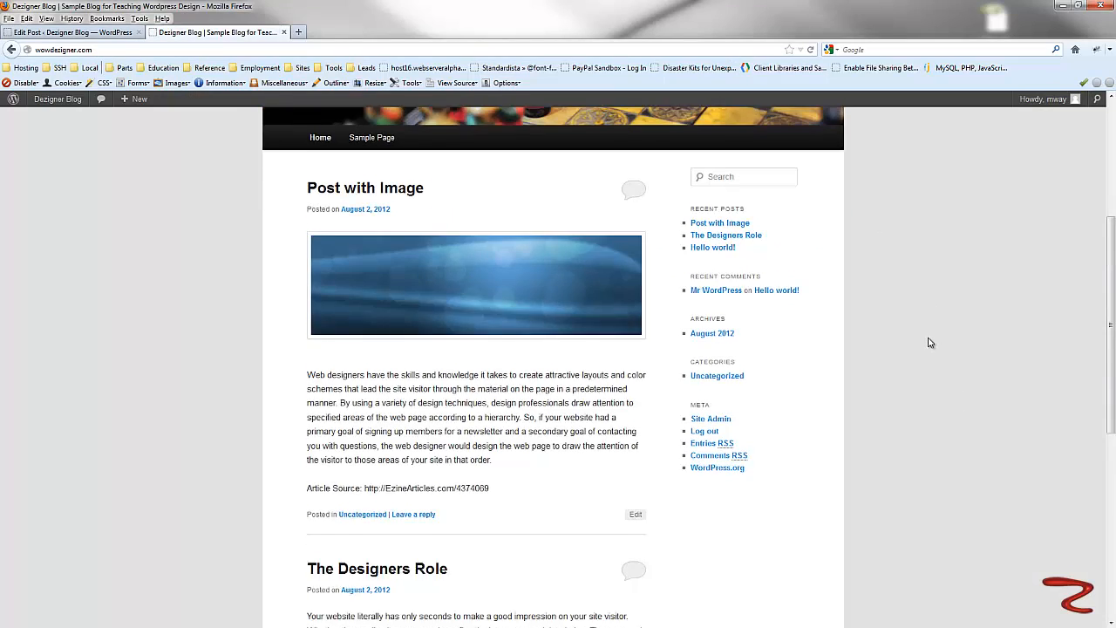
{"action": "scroll", "coordinate": [347, 226], "scroll_direction": "up", "scroll_amount": 3}
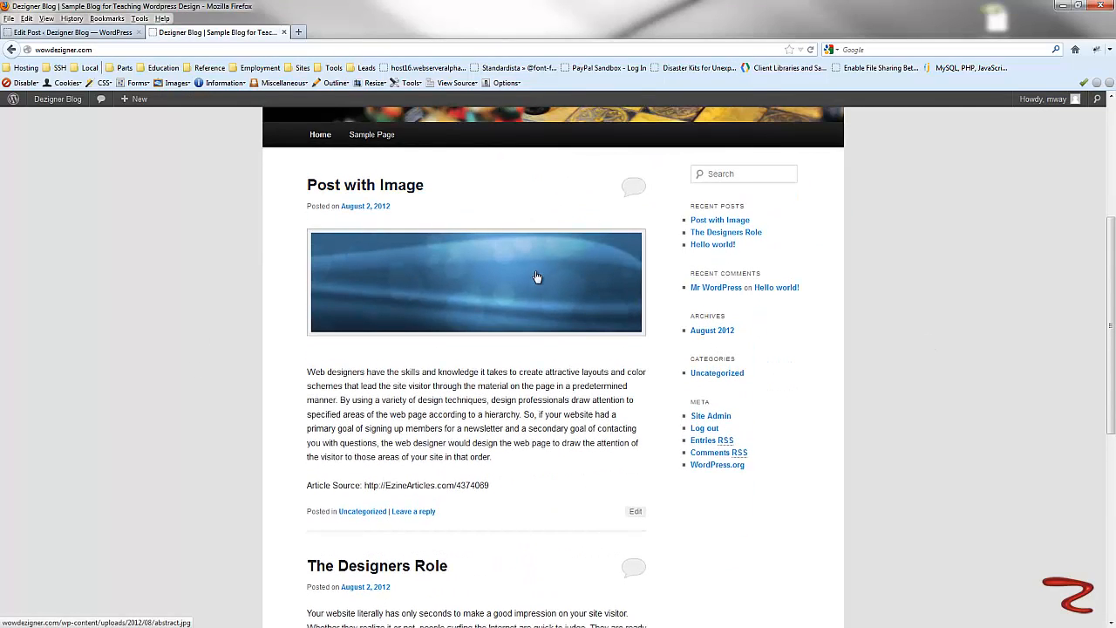
{"action": "scroll", "coordinate": [535, 275], "scroll_direction": "down", "scroll_amount": 3}
{"action": "scroll", "coordinate": [501, 440], "scroll_direction": "up", "scroll_amount": 8}
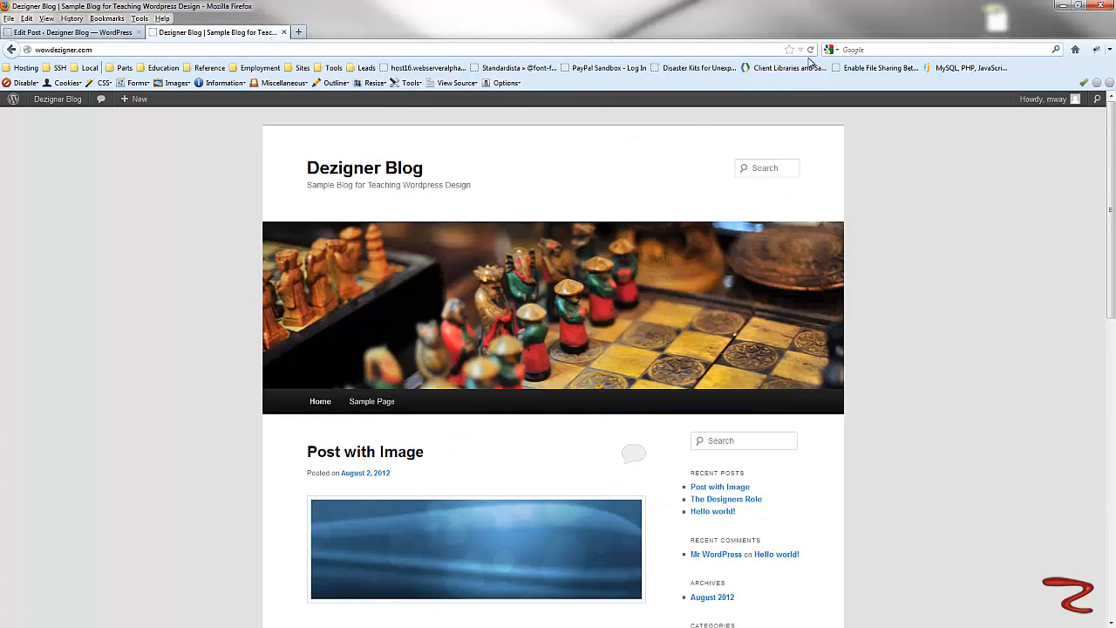
- Reload the front page and review The Designers Role post with its image
{"action": "left_click", "coordinate": [810, 50]}
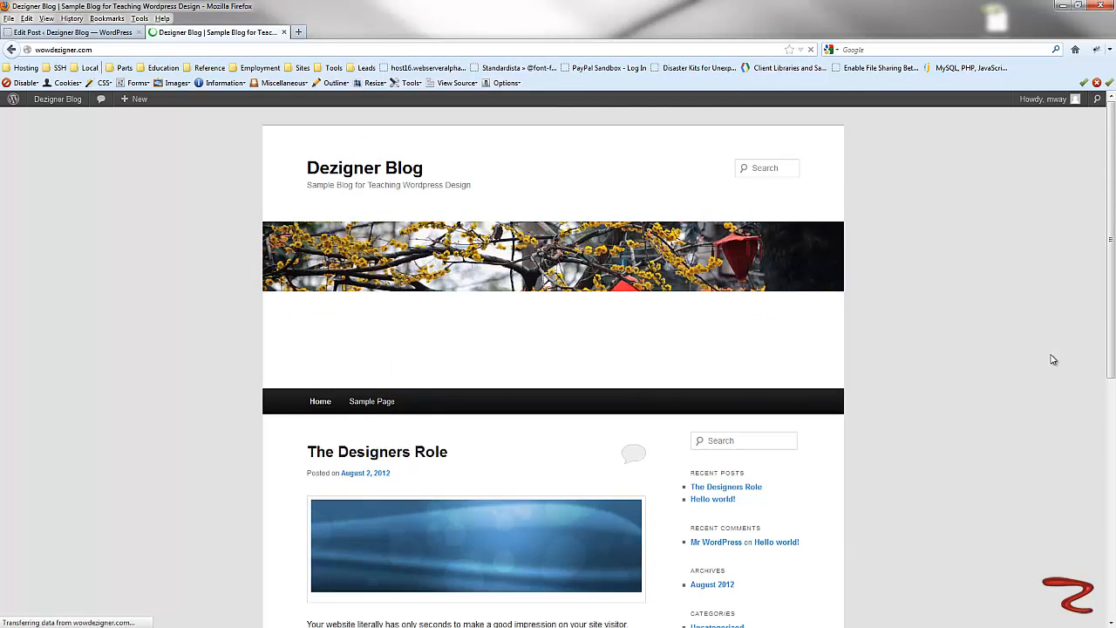
{"action": "scroll", "coordinate": [1054, 364], "scroll_direction": "down", "scroll_amount": 4}
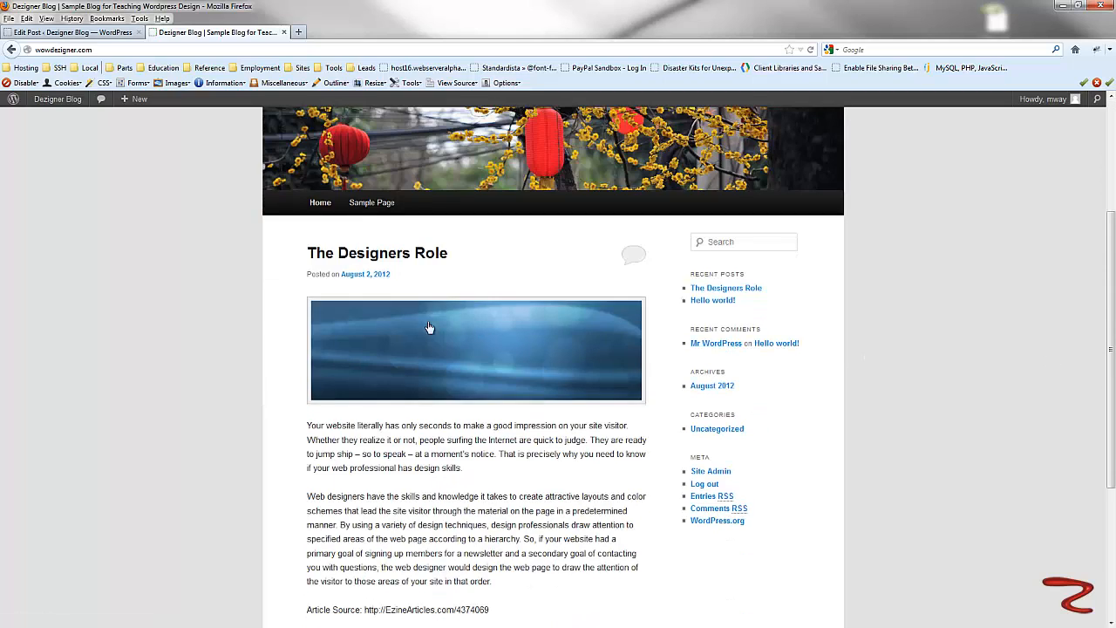
{"action": "scroll", "coordinate": [416, 329], "scroll_direction": "down", "scroll_amount": 4}
{"action": "scroll", "coordinate": [416, 330], "scroll_direction": "down", "scroll_amount": 1}
{"action": "scroll", "coordinate": [416, 329], "scroll_direction": "up", "scroll_amount": 8}
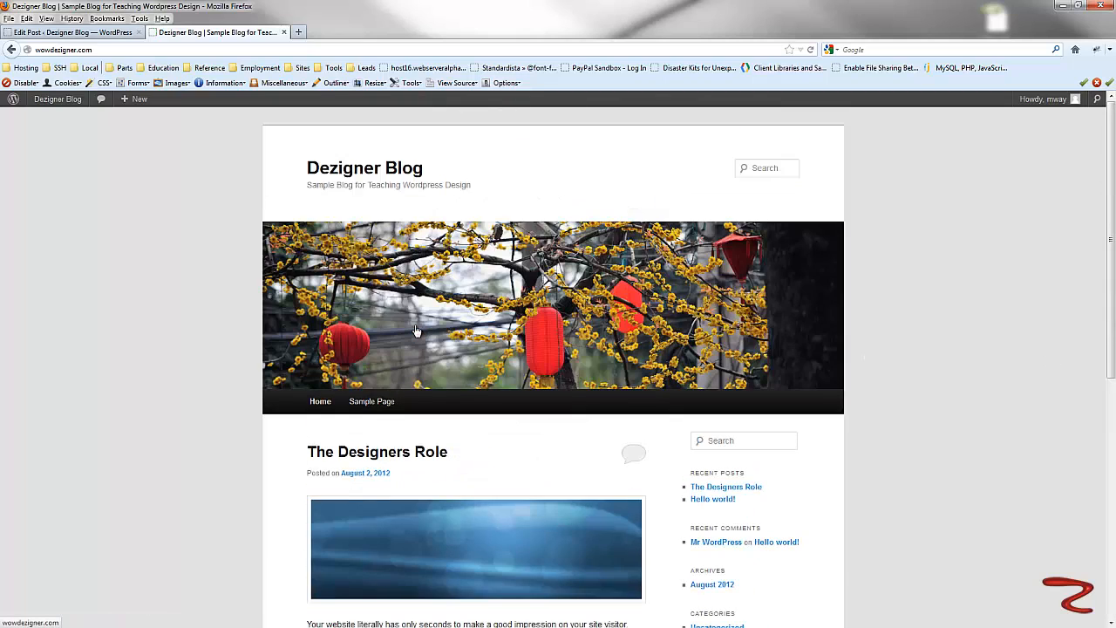
{"action": "scroll", "coordinate": [416, 330], "scroll_direction": "down", "scroll_amount": 1}
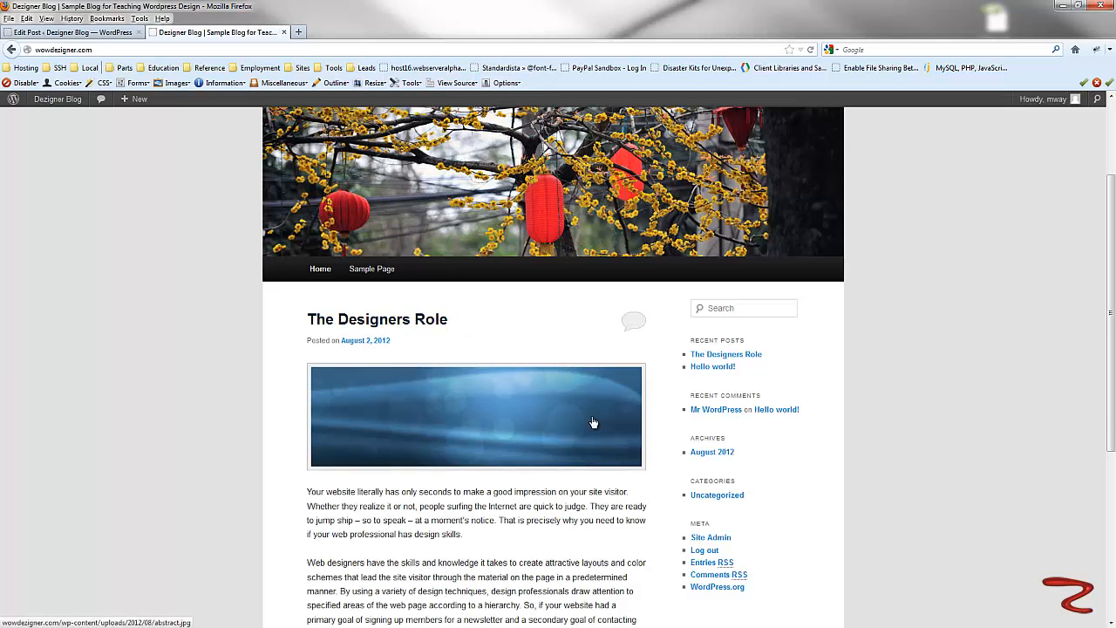
{"action": "scroll", "coordinate": [593, 423], "scroll_direction": "down", "scroll_amount": 1}
{"action": "scroll", "coordinate": [593, 423], "scroll_direction": "down", "scroll_amount": 1}
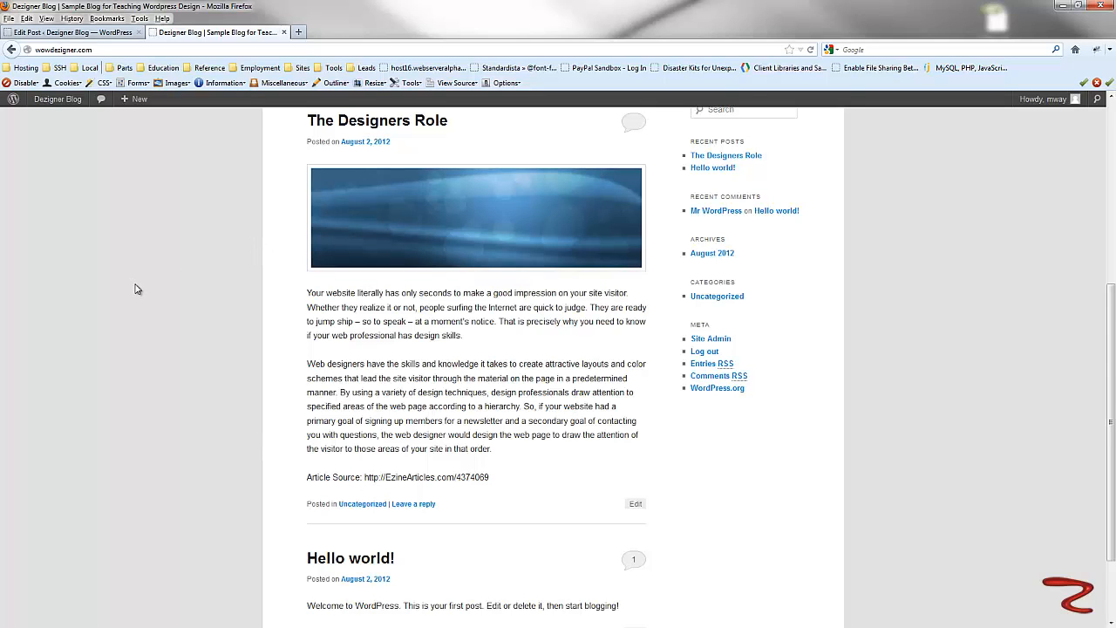
{"action": "scroll", "coordinate": [136, 289], "scroll_direction": "up", "scroll_amount": 5}
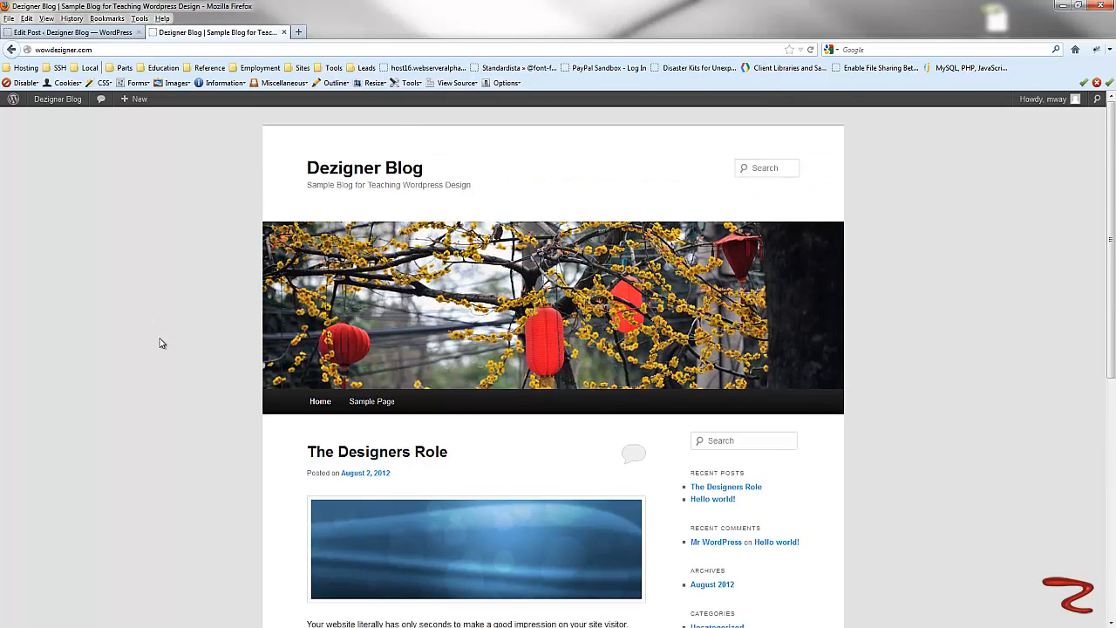